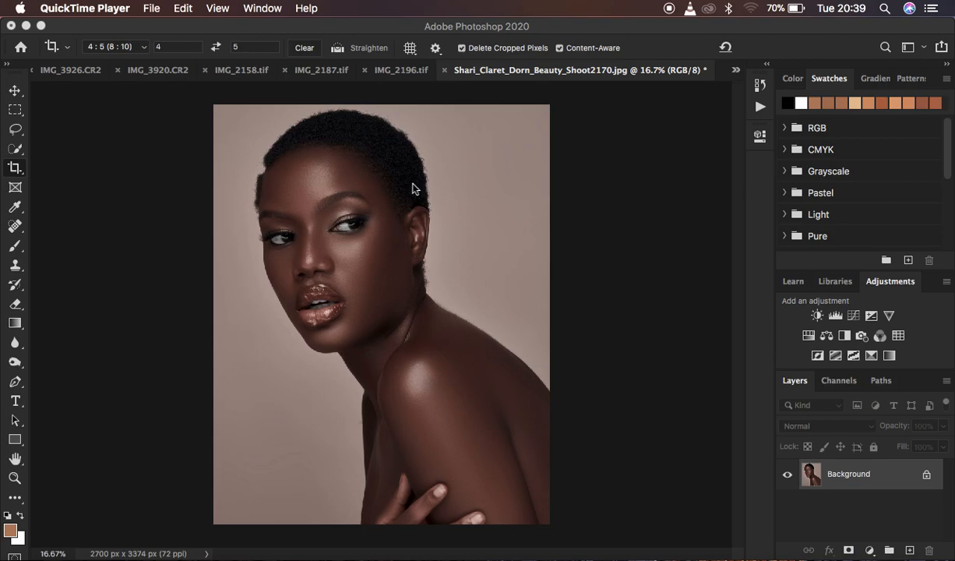
Start the Crop tool on the portrait and try the 1:1 (Square) ratio.
click(15, 167)
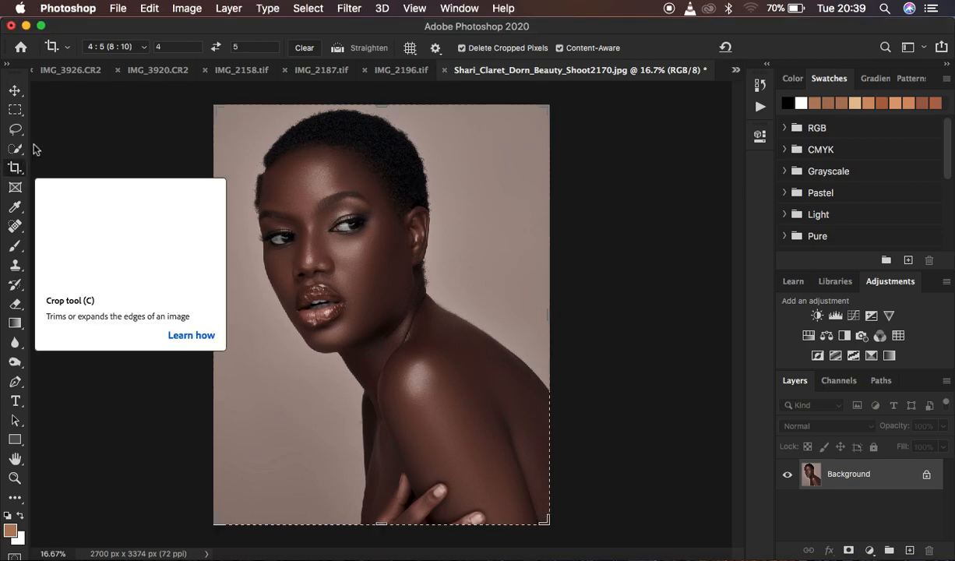
click(102, 47)
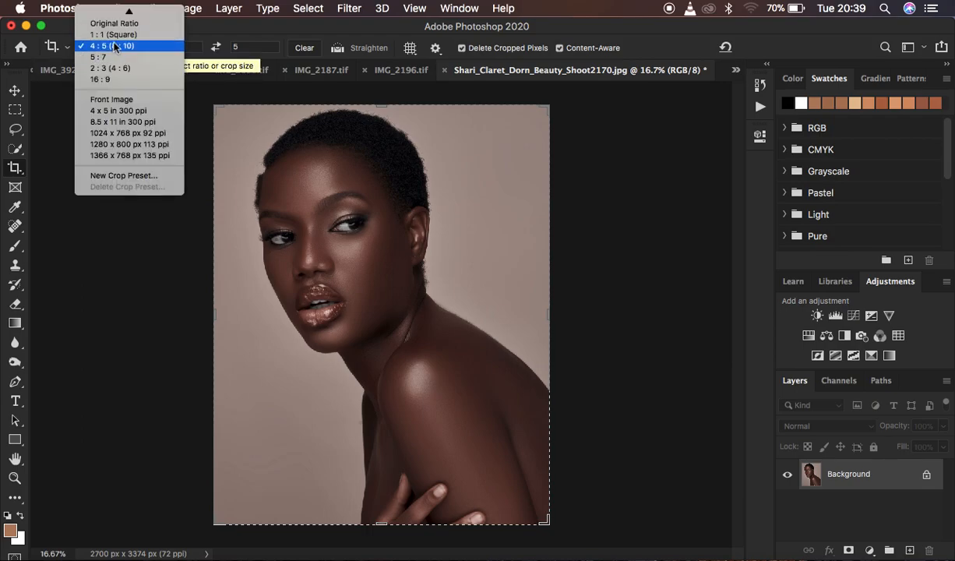
scroll(104, 31, up, 2)
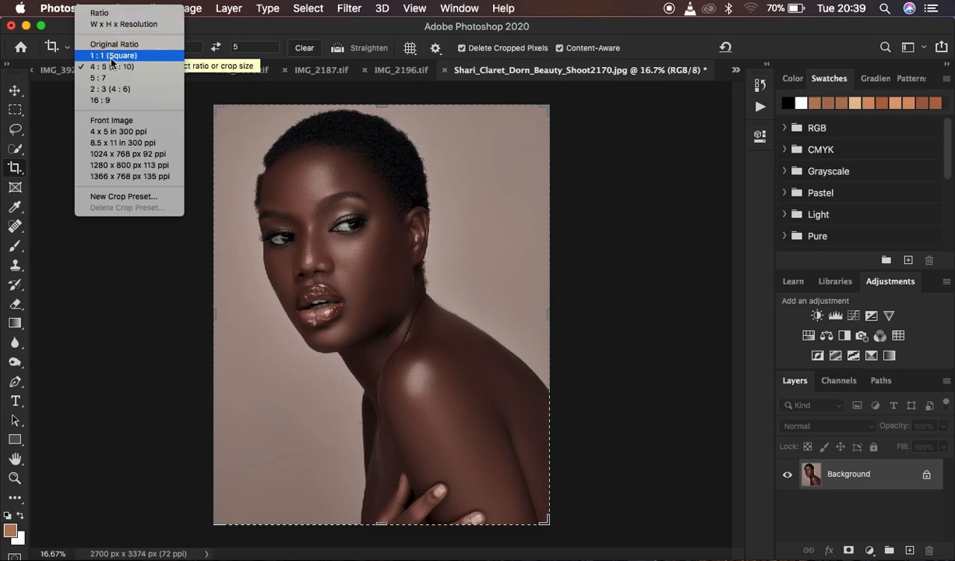
click(110, 56)
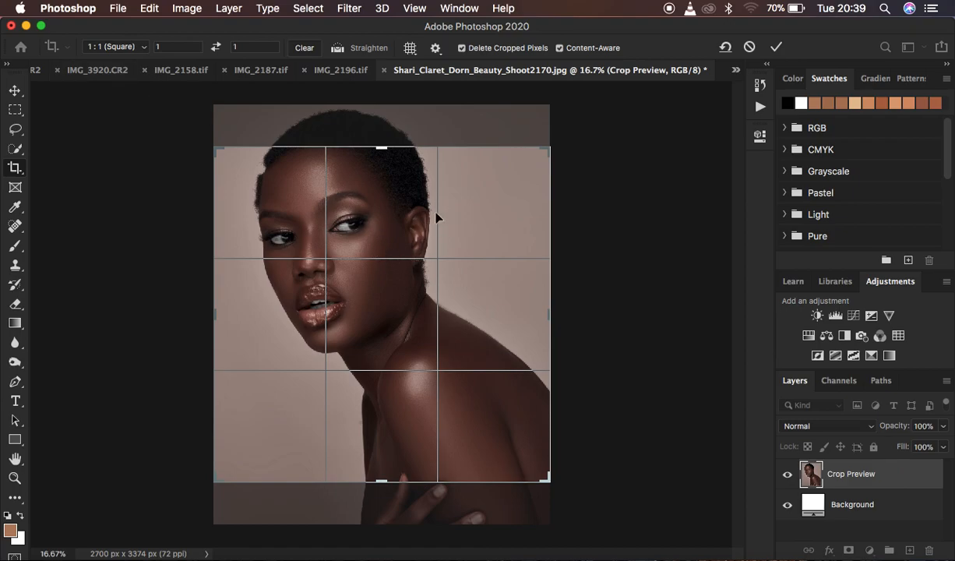
Crop the portrait at the 4:5 (8:10) ratio with Content-Aware turned off.
click(121, 46)
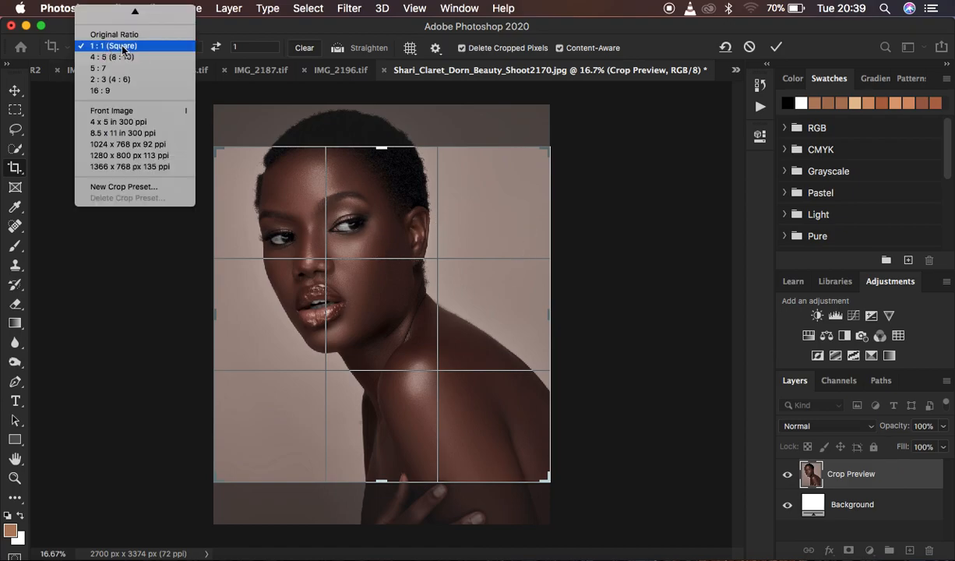
click(119, 57)
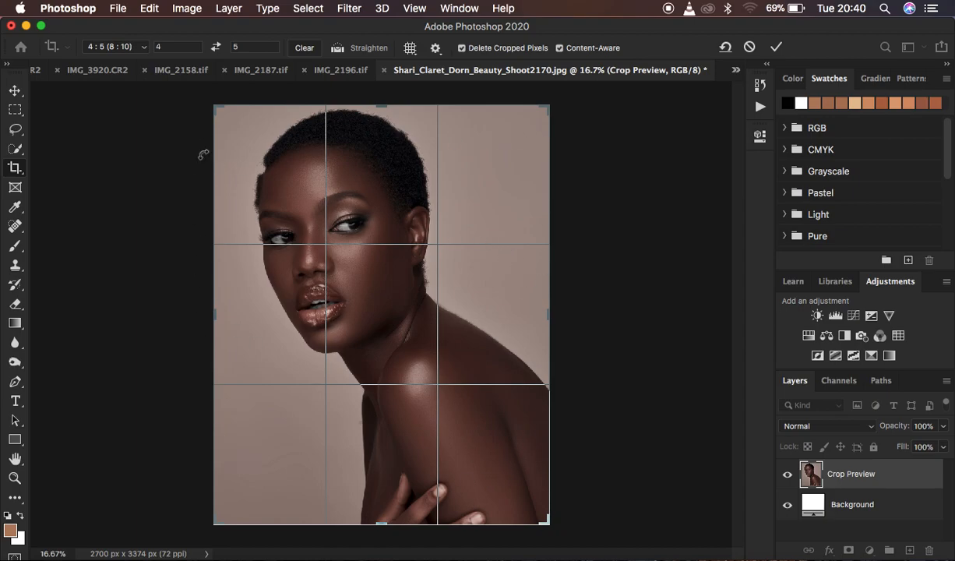
click(123, 47)
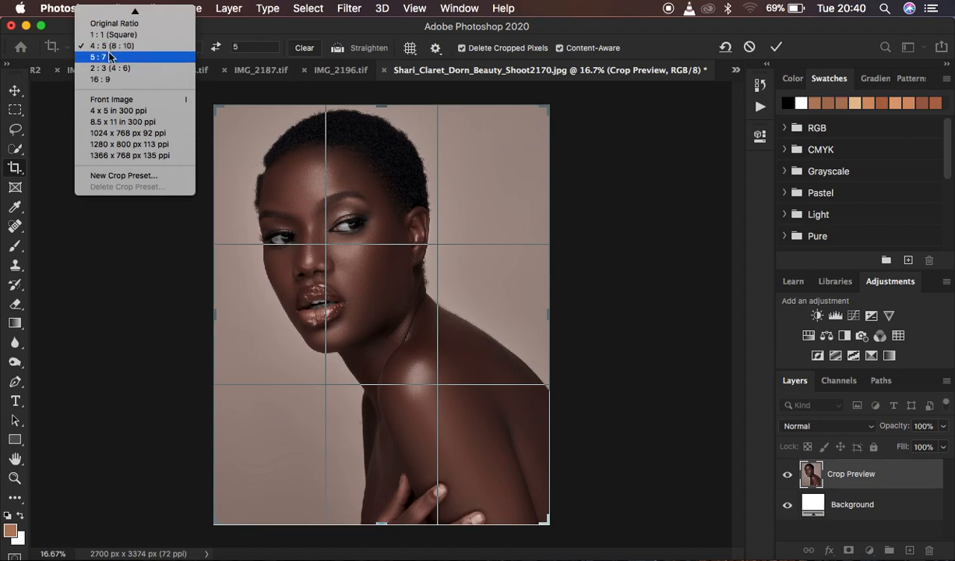
click(111, 46)
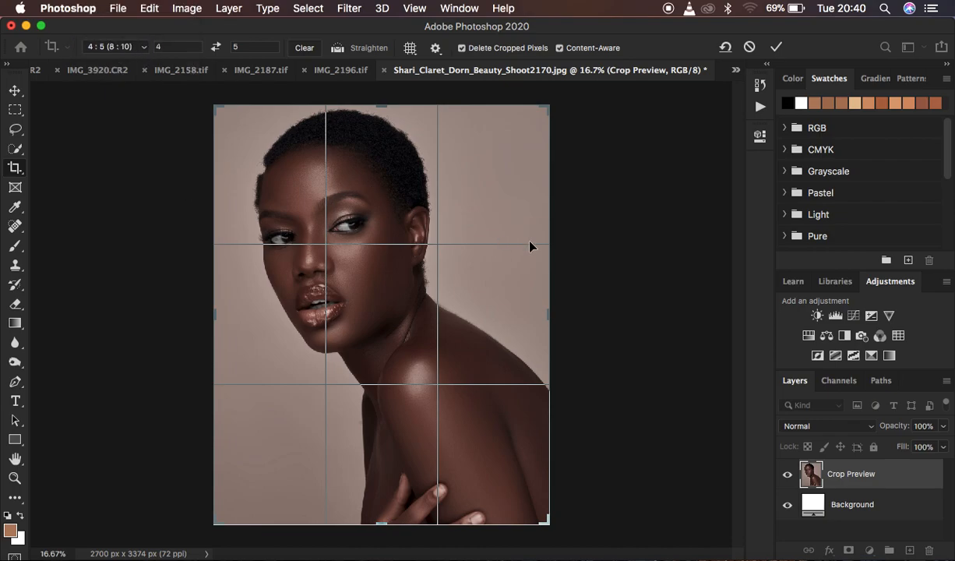
click(559, 49)
key(Return)
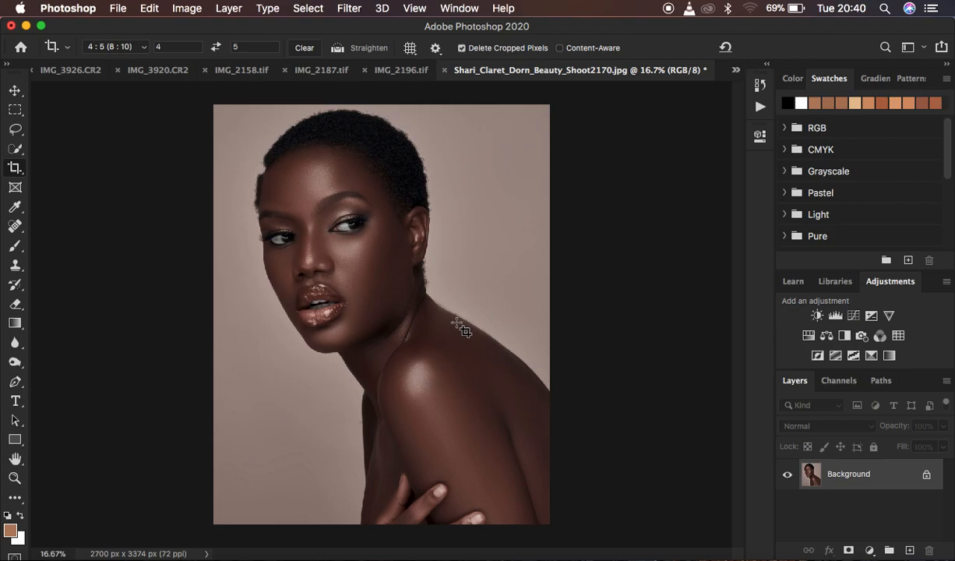
Switch to the Lasso tool and duplicate the Background layer.
click(16, 131)
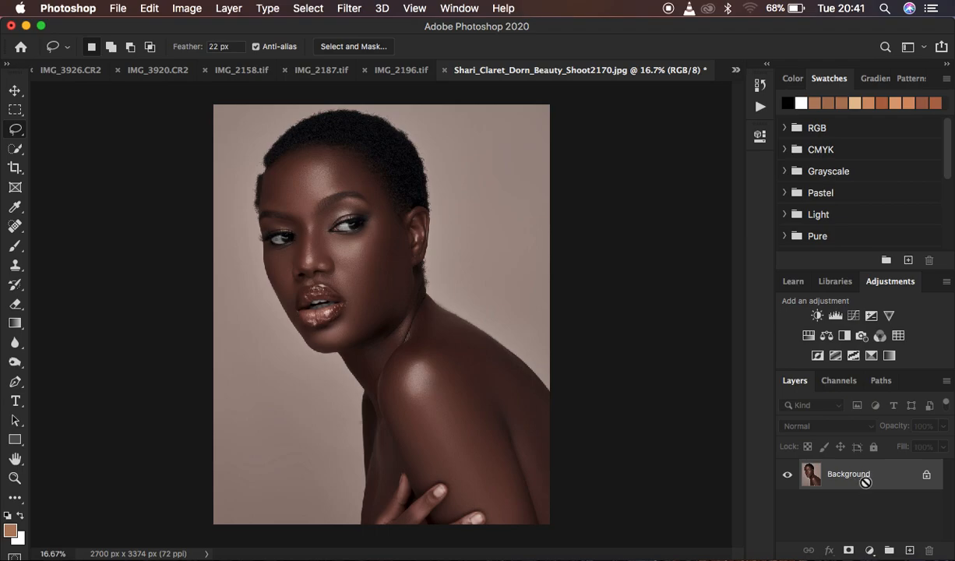
key(super+j)
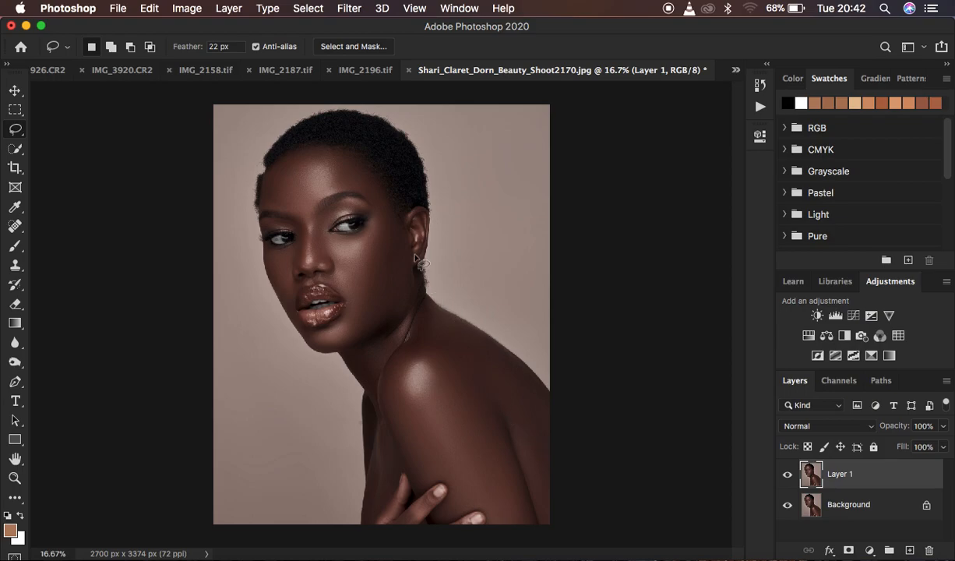
Resize the image to 2700 pixels wide with Bicubic Sharper (reduction) resampling, checking the skin texture in the preview before applying.
click(187, 9)
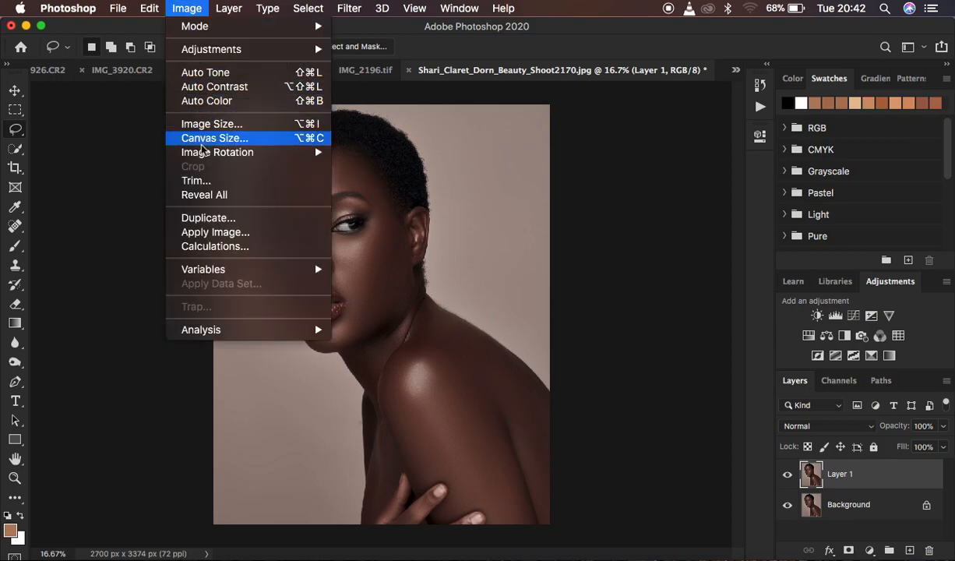
click(208, 125)
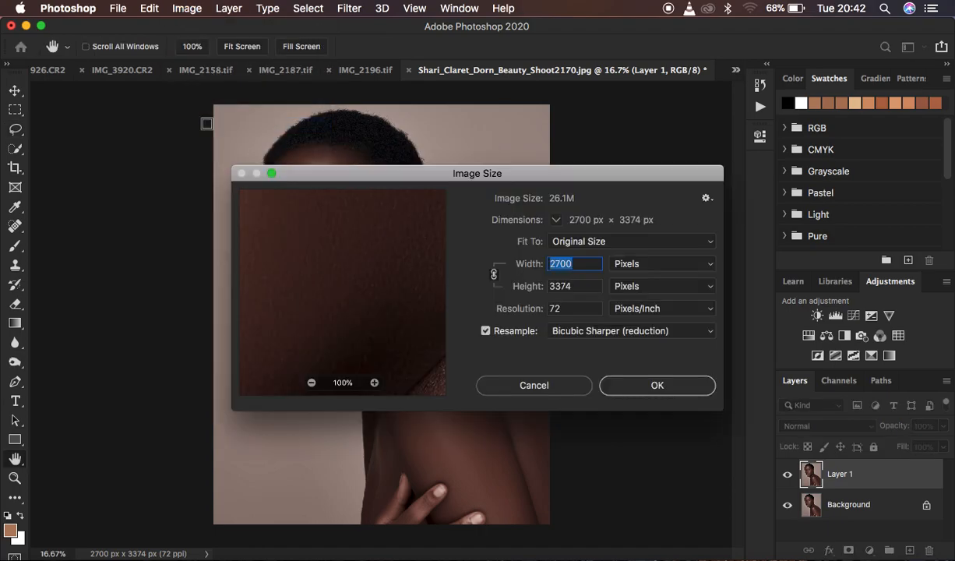
drag(488, 178, 720, 107)
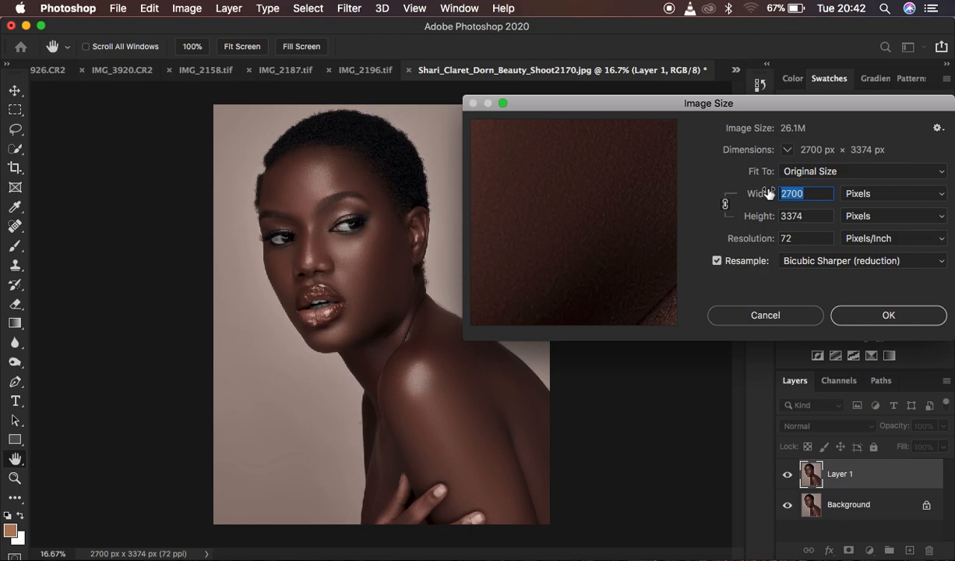
text(2)
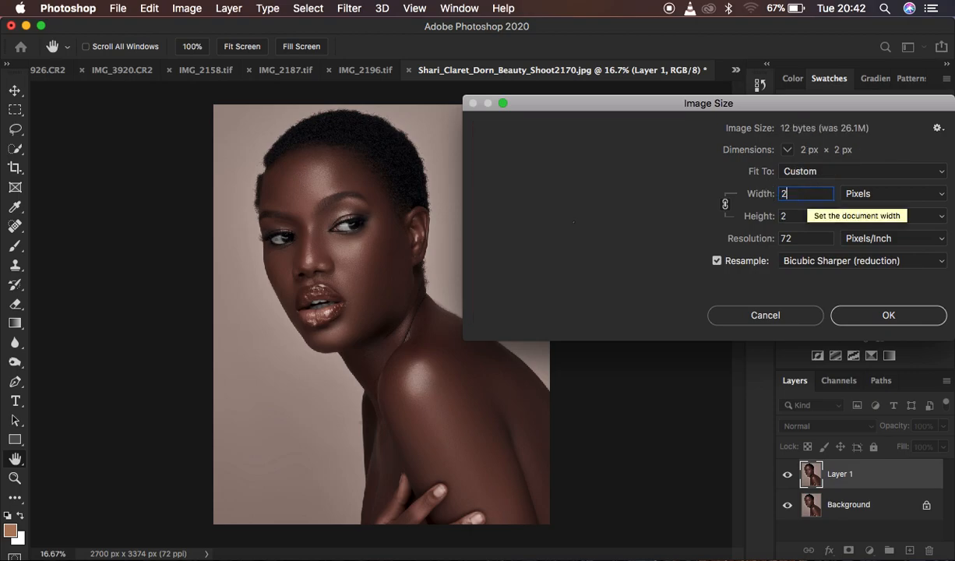
text(700)
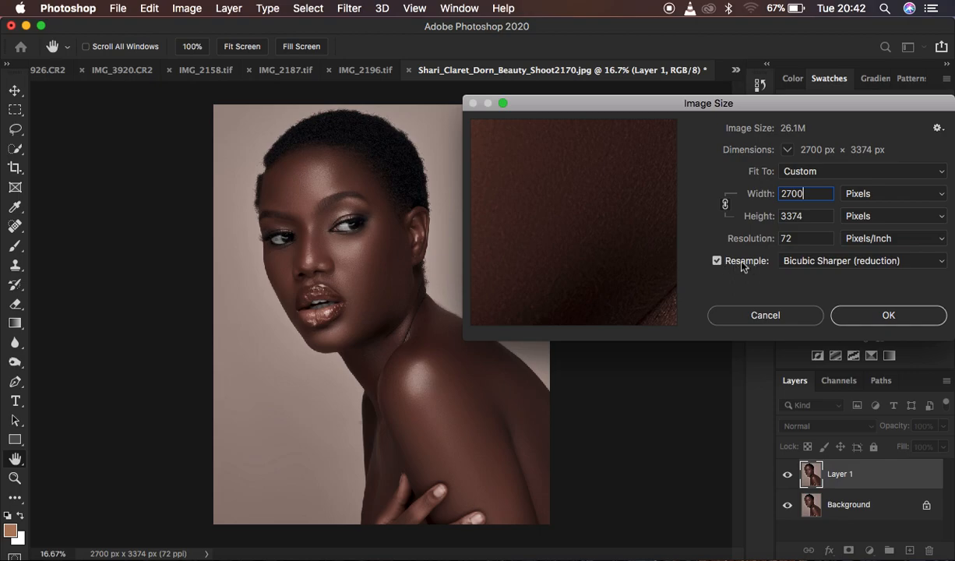
click(806, 261)
click(815, 263)
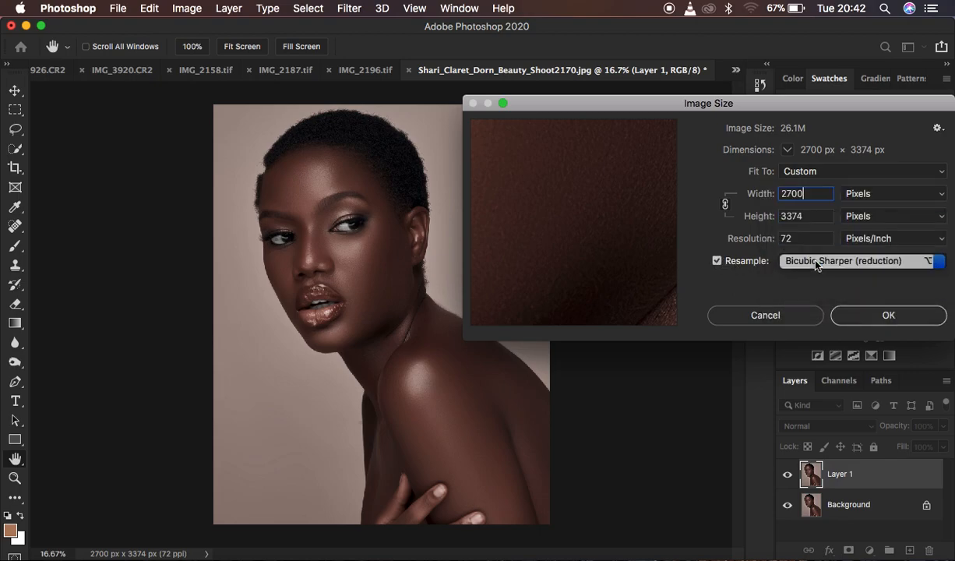
click(562, 207)
drag(576, 165, 590, 267)
drag(553, 214, 599, 320)
drag(588, 198, 607, 255)
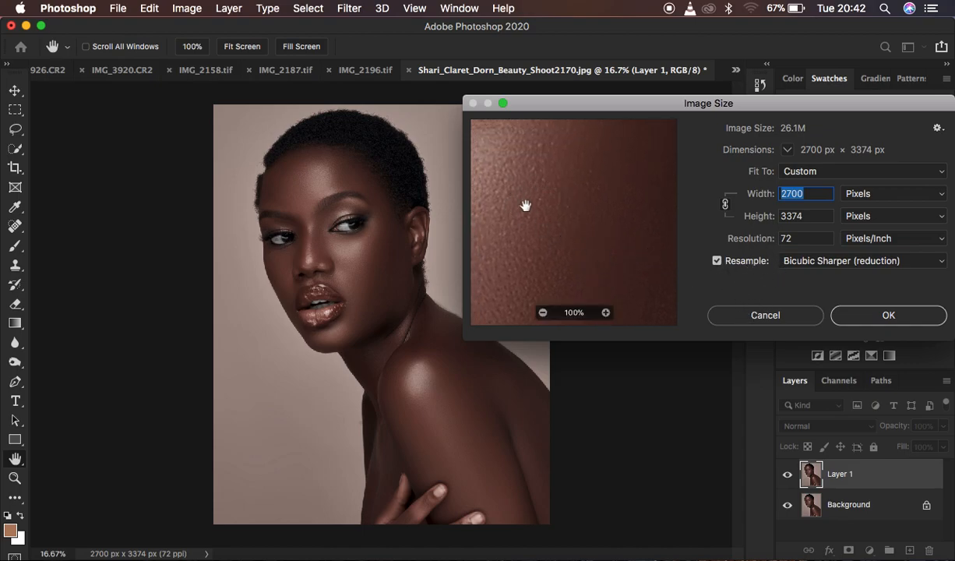
click(858, 322)
Duplicate Layer 1 and apply the High Pass filter to the copy with a radius of 1.0 pixel.
key(l)
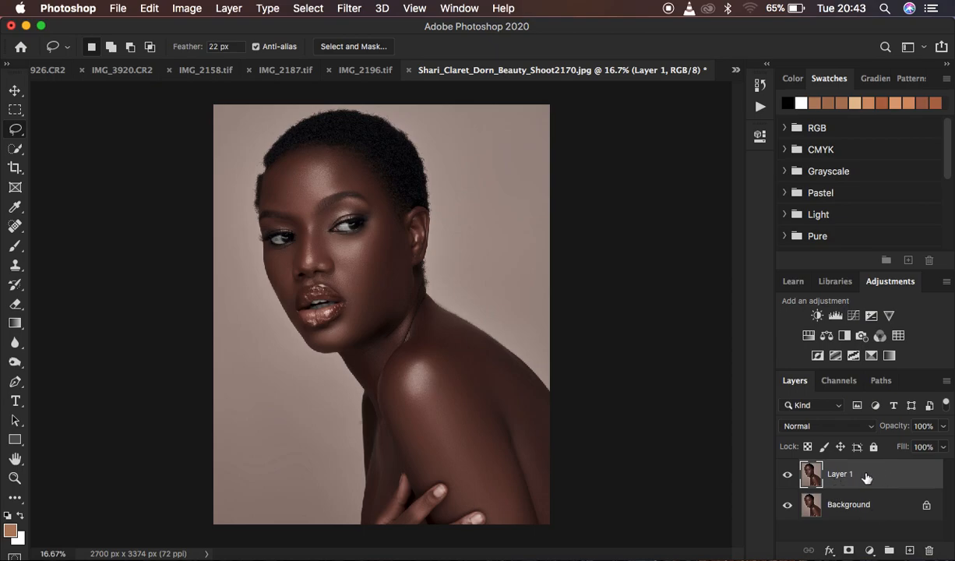
key(super+j)
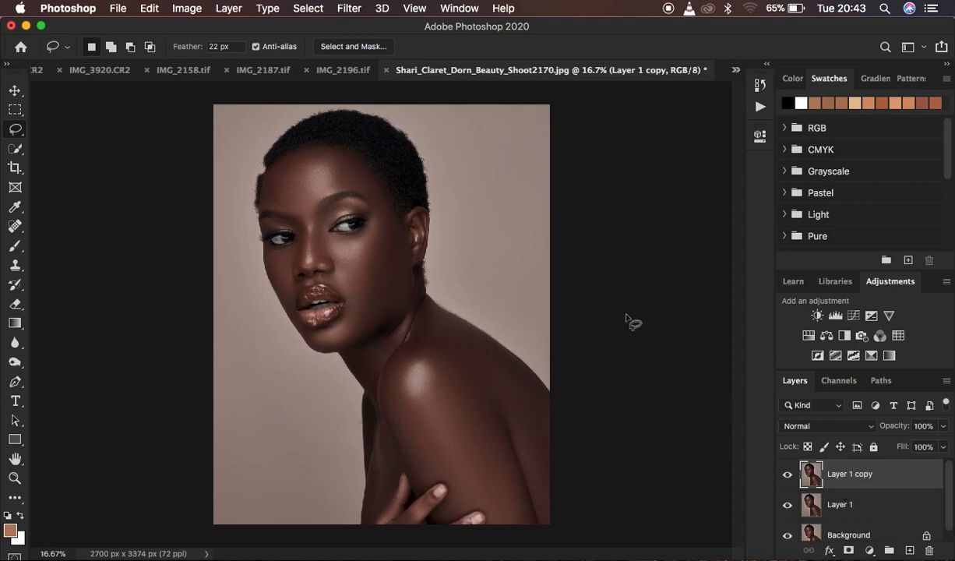
click(343, 9)
mouse_move(379, 314)
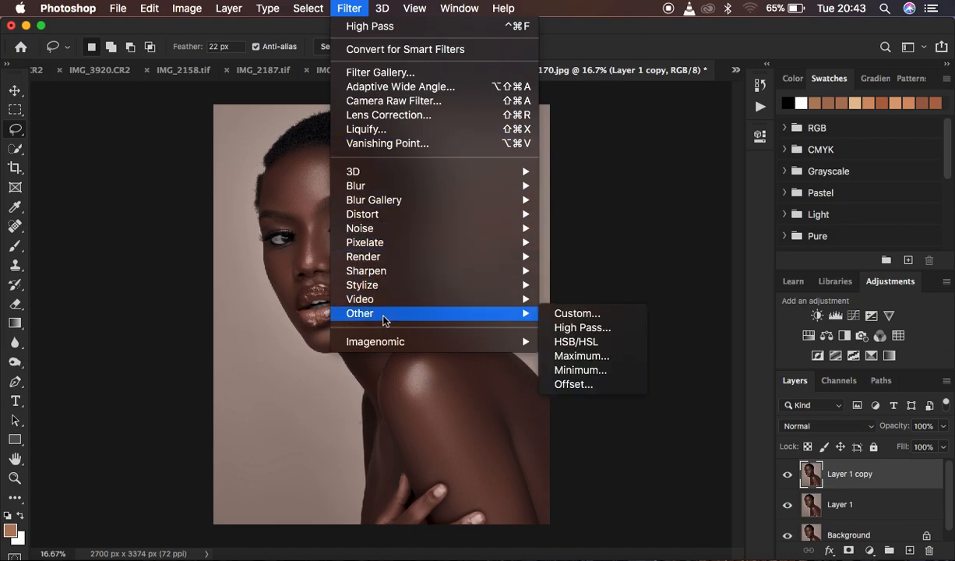
click(580, 328)
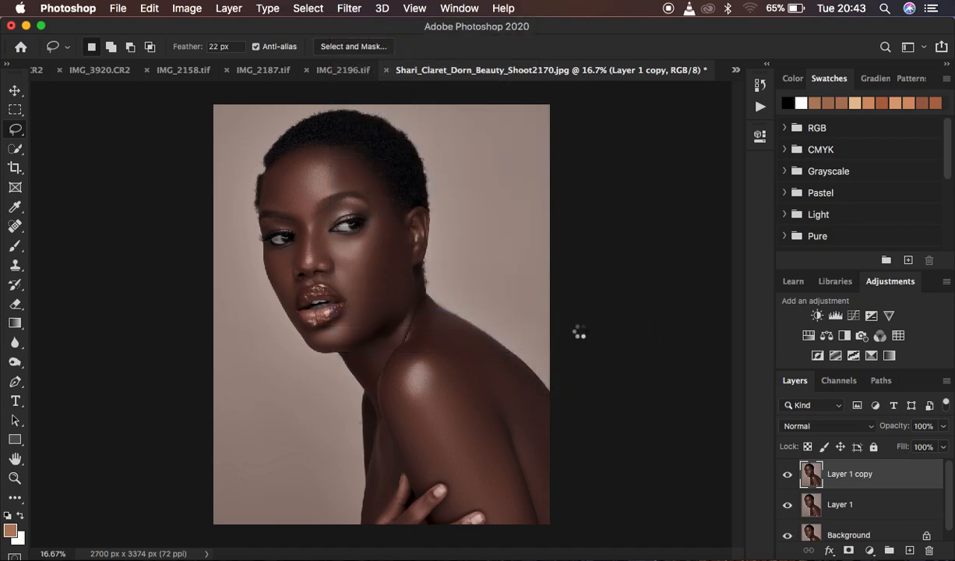
drag(472, 117, 661, 124)
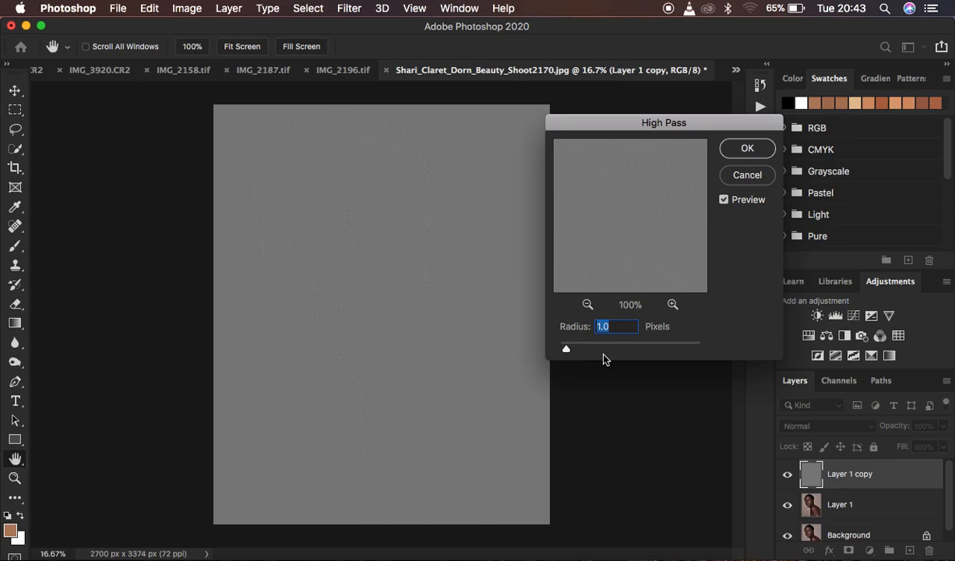
drag(566, 348, 523, 344)
drag(558, 349, 566, 348)
click(340, 216)
key(super+plus)
key(super+plus)
key(super+plus)
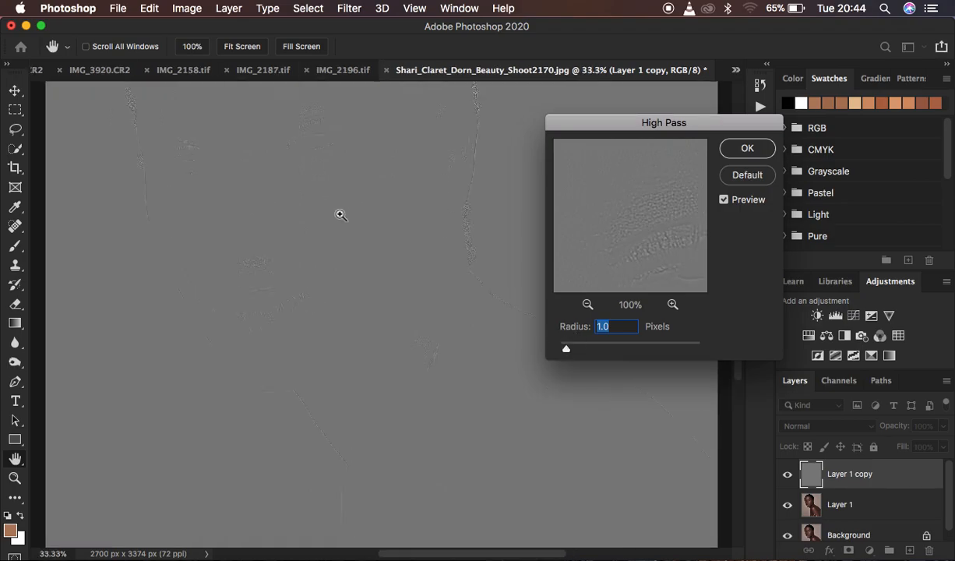
scroll(340, 214, up, 5)
scroll(340, 214, left, 1)
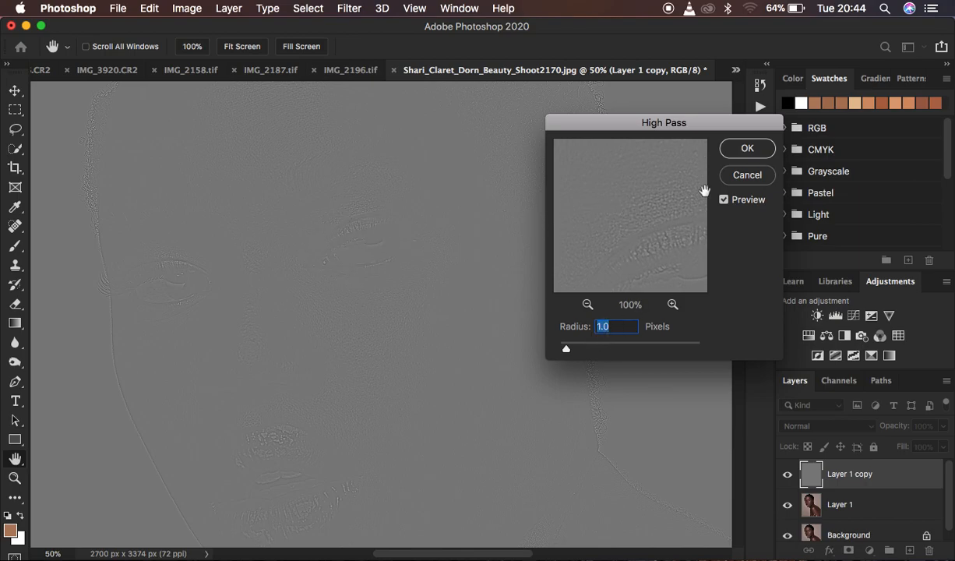
click(741, 150)
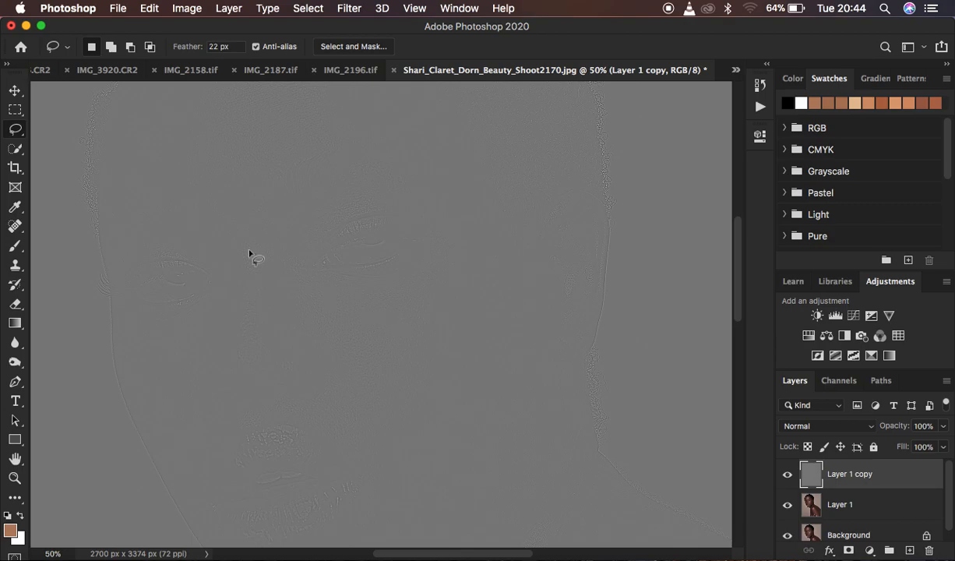
Set the blend mode of the High Pass layer to Vivid Light.
click(807, 427)
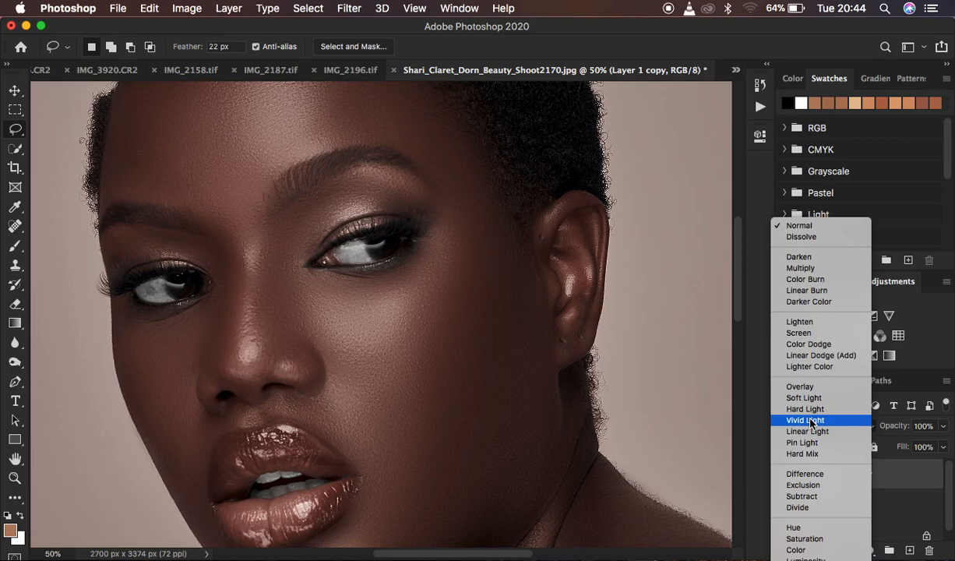
click(811, 420)
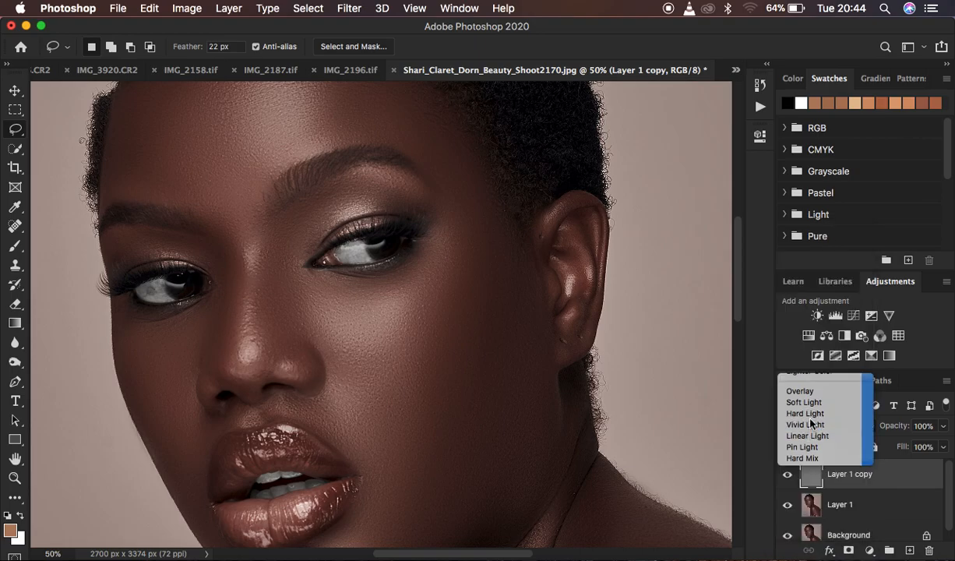
Compare the eyes and skin at 100% with the High Pass layer hidden and shown.
click(787, 475)
key(super+equal)
key(super+equal)
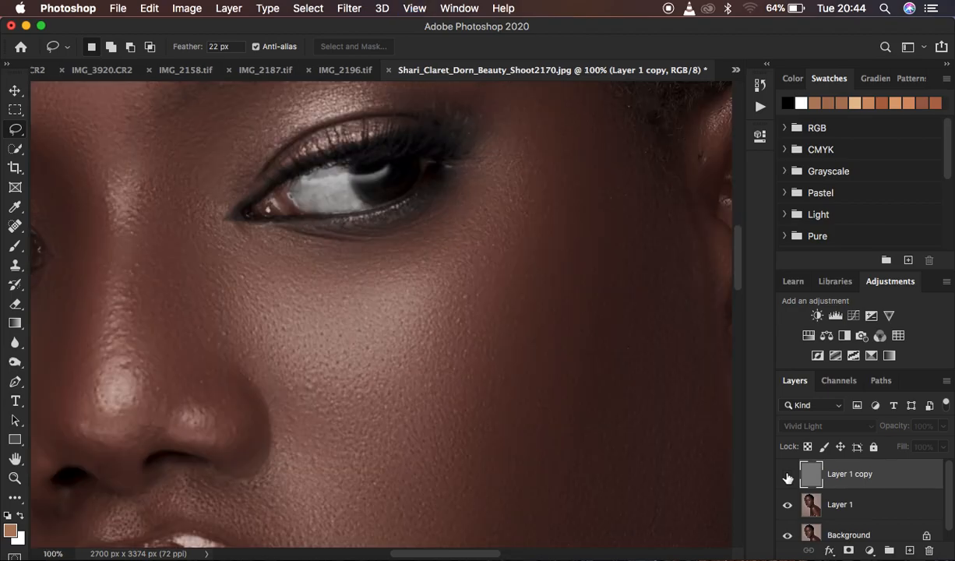
scroll(427, 352, left, 5)
scroll(427, 352, up, 3)
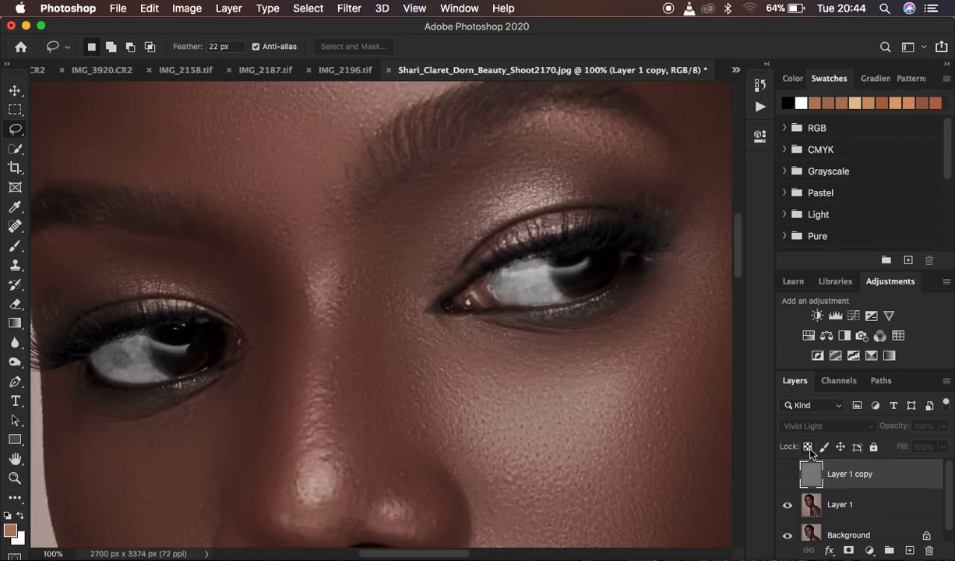
click(788, 475)
click(787, 475)
click(787, 475)
click(788, 475)
click(788, 476)
click(787, 476)
click(786, 477)
click(787, 477)
click(786, 476)
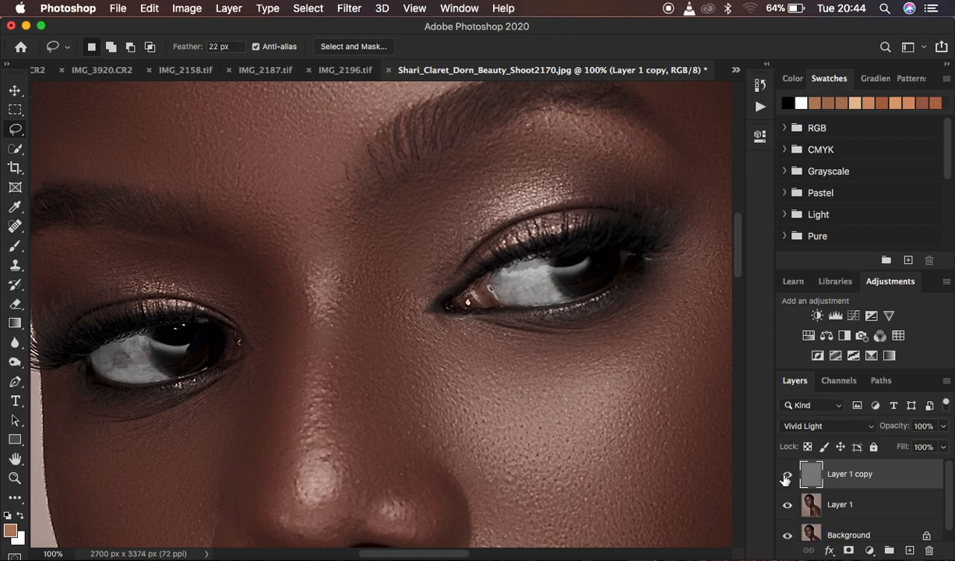
Compare the hair and forehead at 100% with the High Pass layer hidden and shown.
key(super+minus)
key(super+minus)
key(super+1)
scroll(586, 226, up, 10)
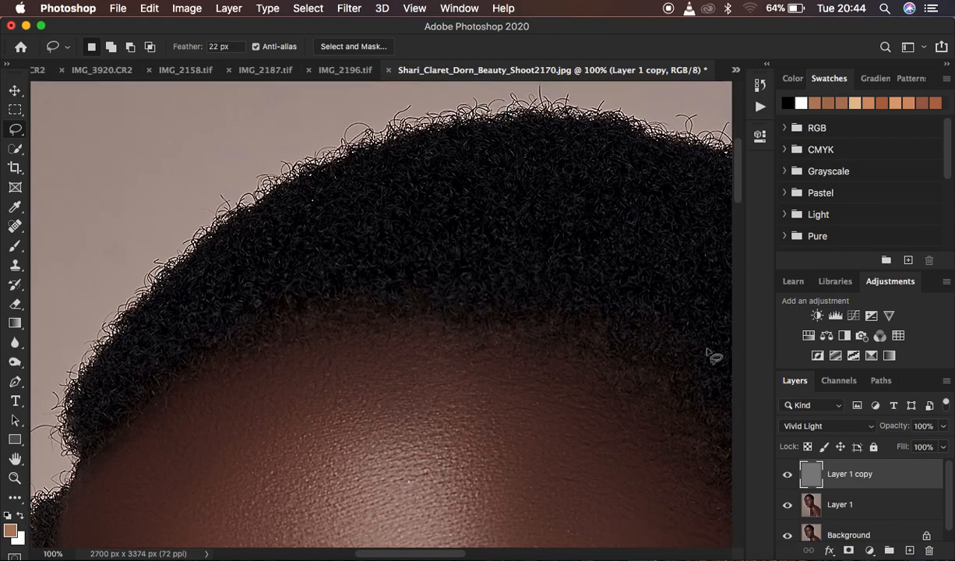
click(788, 474)
click(787, 474)
click(787, 475)
click(788, 474)
click(787, 474)
click(787, 474)
Examine the sharpened portrait at a reduced zoom, looking over the face and shoulders.
key(super+minus)
key(super+minus)
key(super+minus)
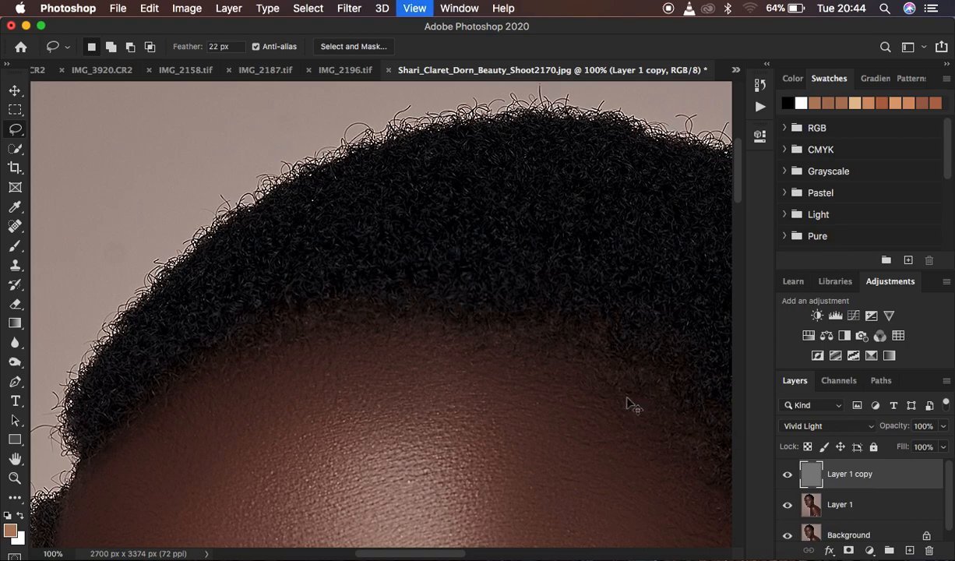
key(super+minus)
key(super+minus)
scroll(628, 403, up, 2)
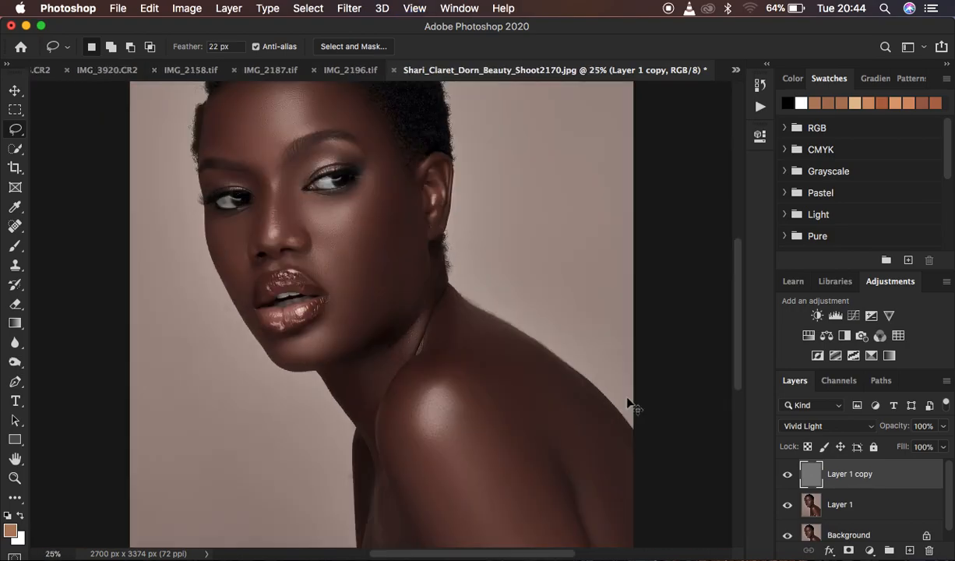
scroll(331, 267, up, 5)
scroll(330, 266, left, 5)
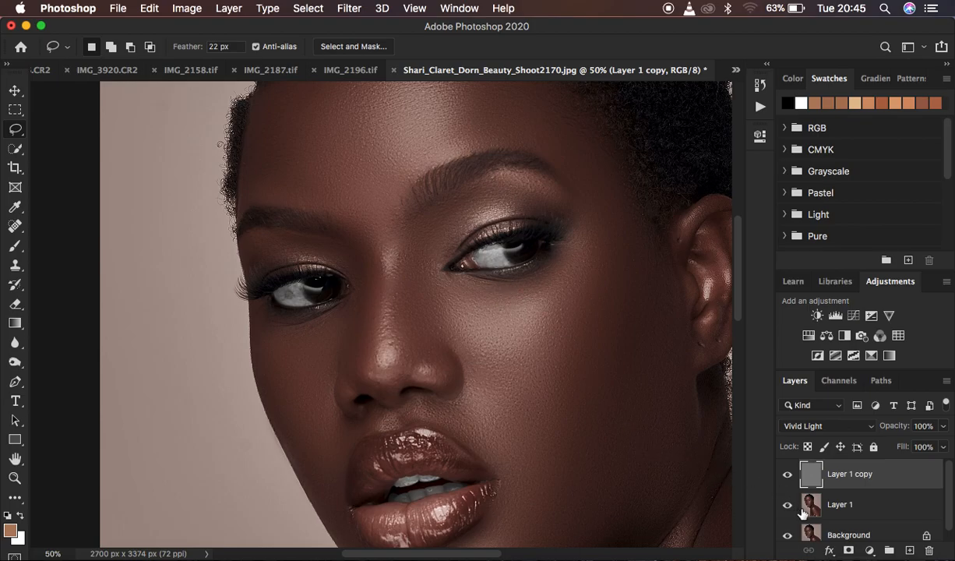
Add a black mask to the High Pass layer and ready a soft round brush with 0% hardness.
alt+click(849, 551)
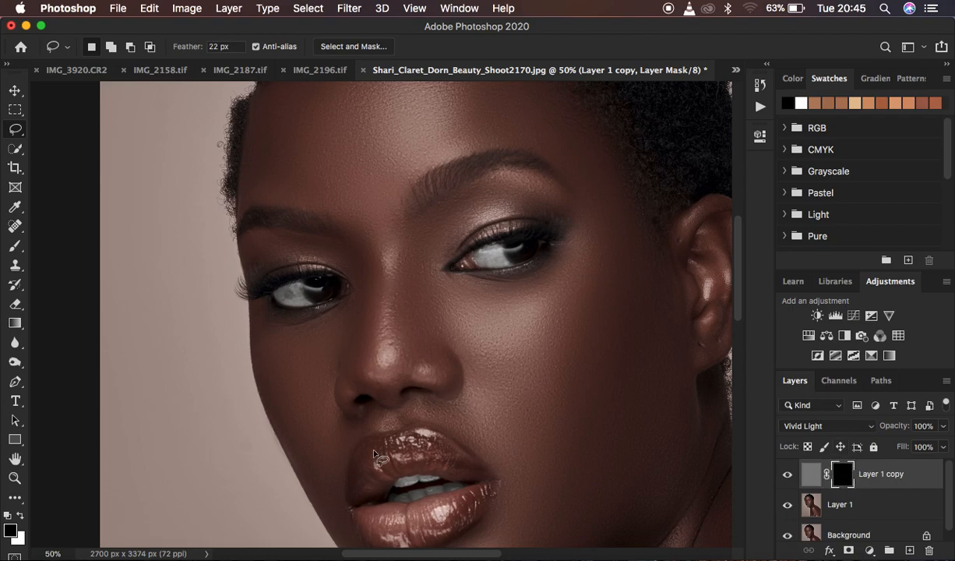
click(10, 249)
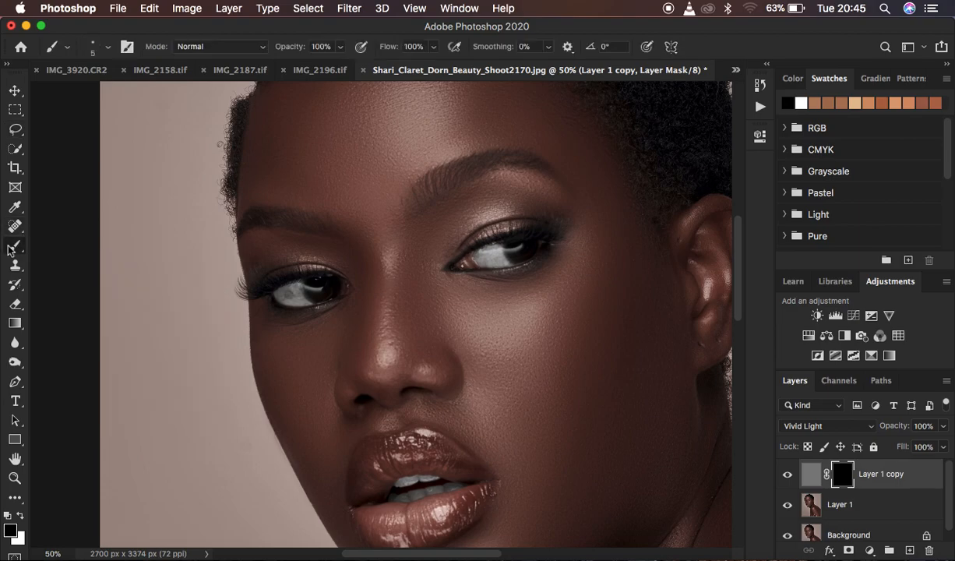
right_click(10, 249)
click(59, 243)
click(109, 47)
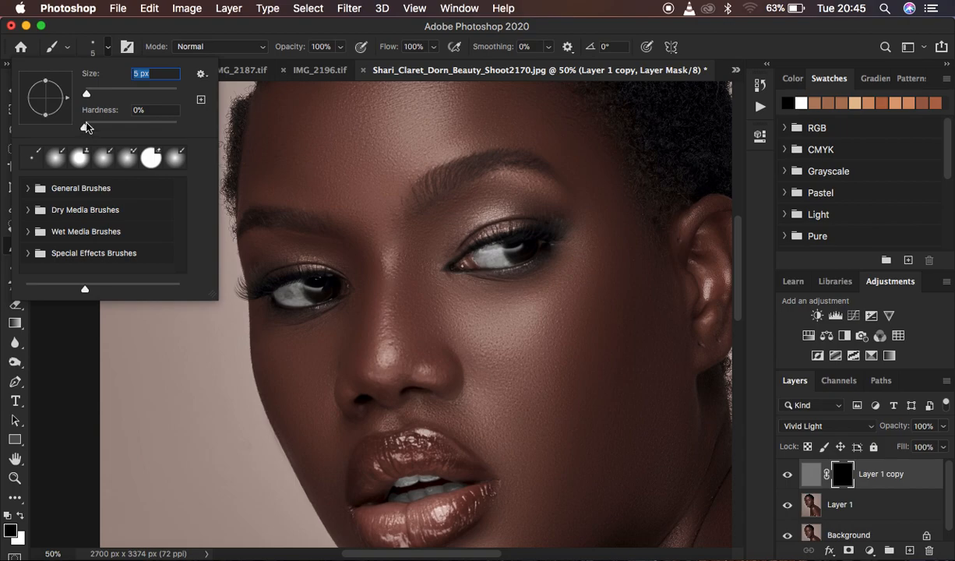
click(281, 34)
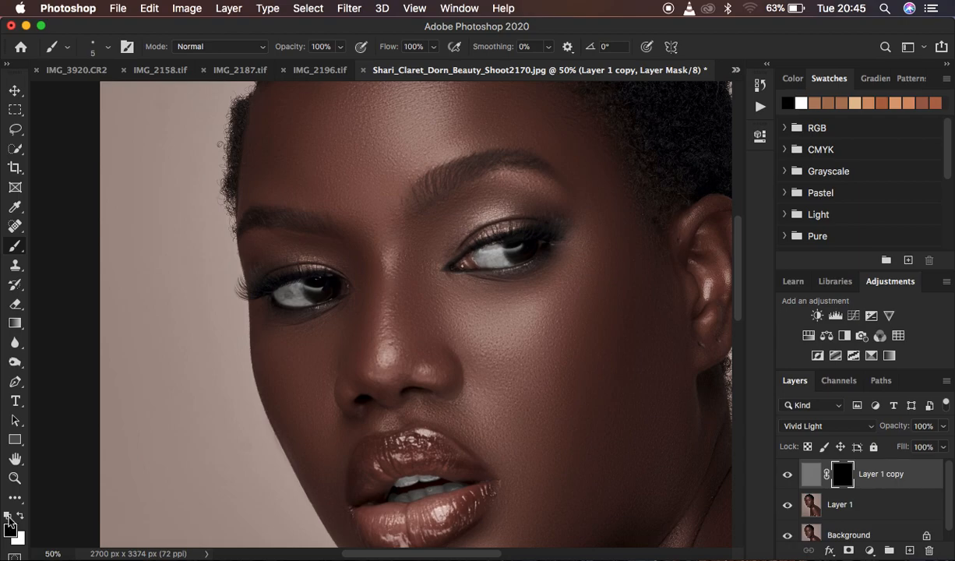
Swap the foreground and background colours so that white is the painting colour for the mask.
key(x)
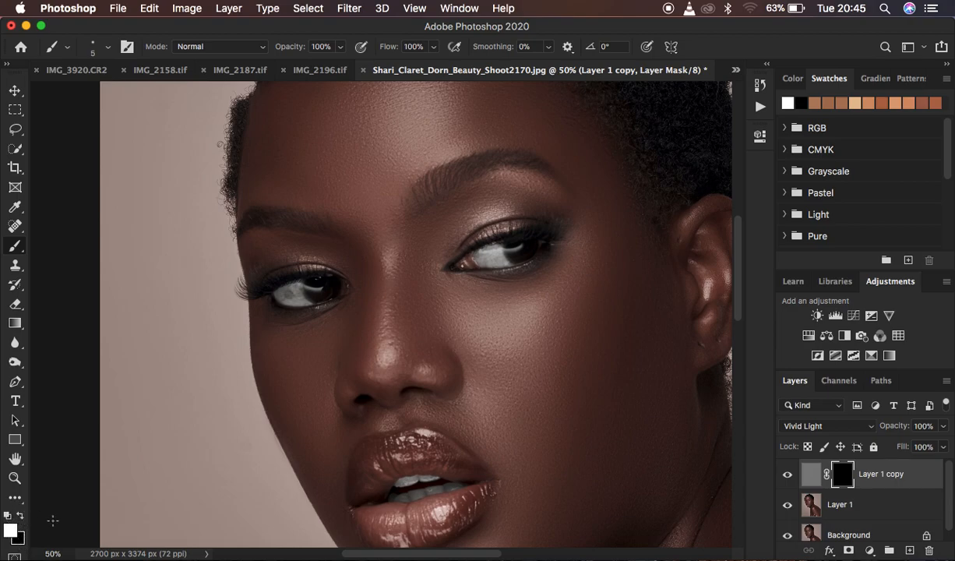
key(x)
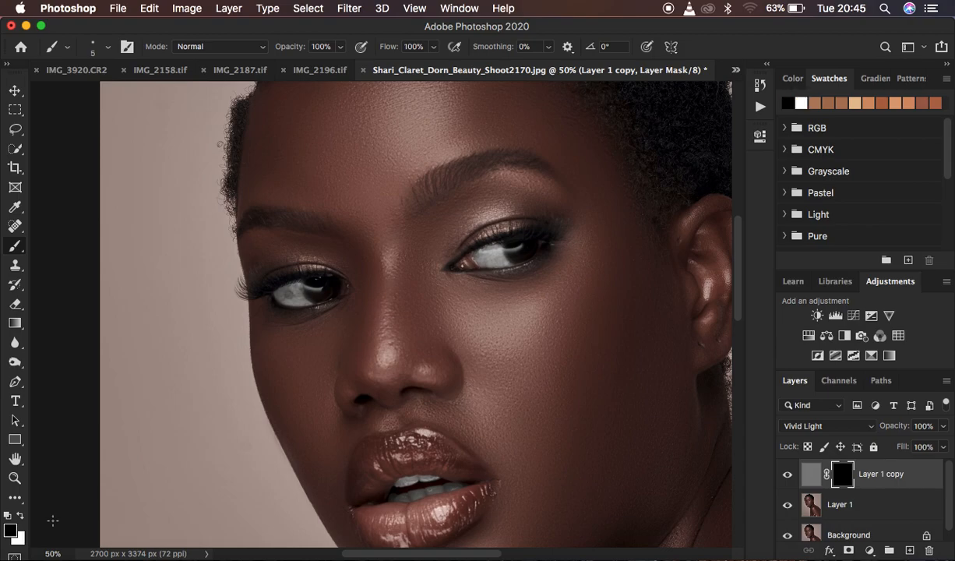
key(x)
key(x)
key(x)
key(x)
key(x)
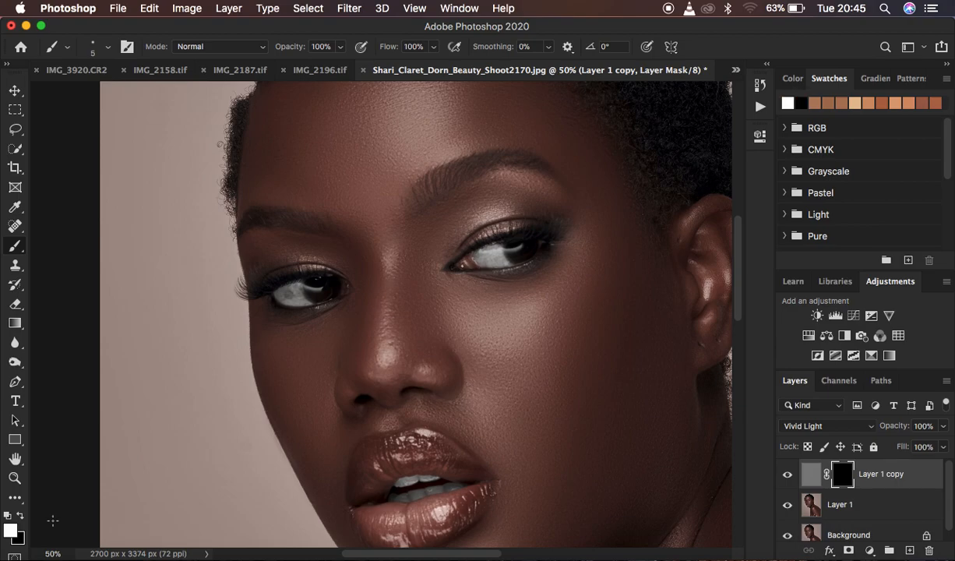
click(21, 514)
click(21, 516)
click(21, 515)
click(20, 516)
Enlarge the brush to 90 px and paint white on the High Pass mask over the eye nearest the background edge.
key(bracketright)
key(bracketright)
key(bracketright)
key(bracketright)
key(bracketright)
key(bracketright)
key(bracketright)
key(bracketright)
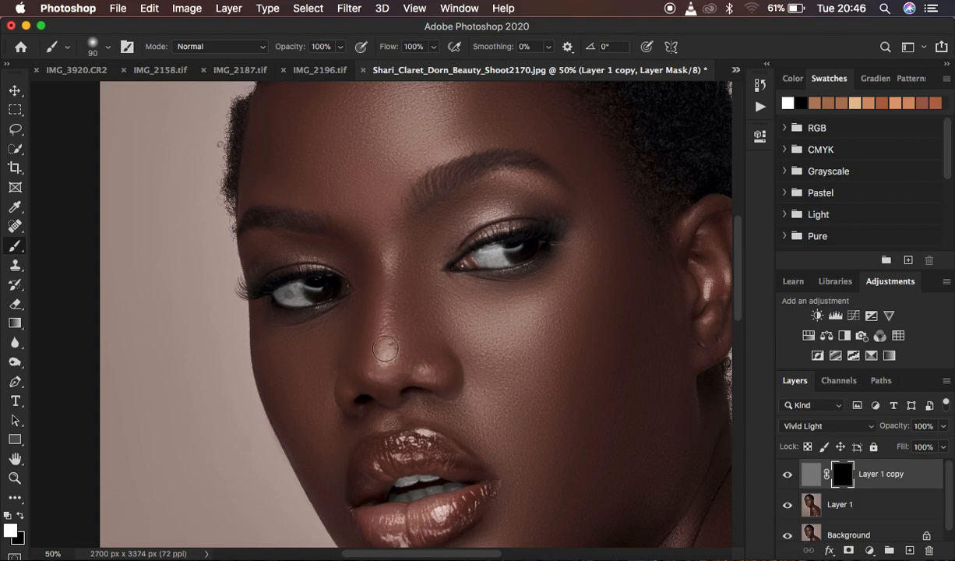
key(super+1)
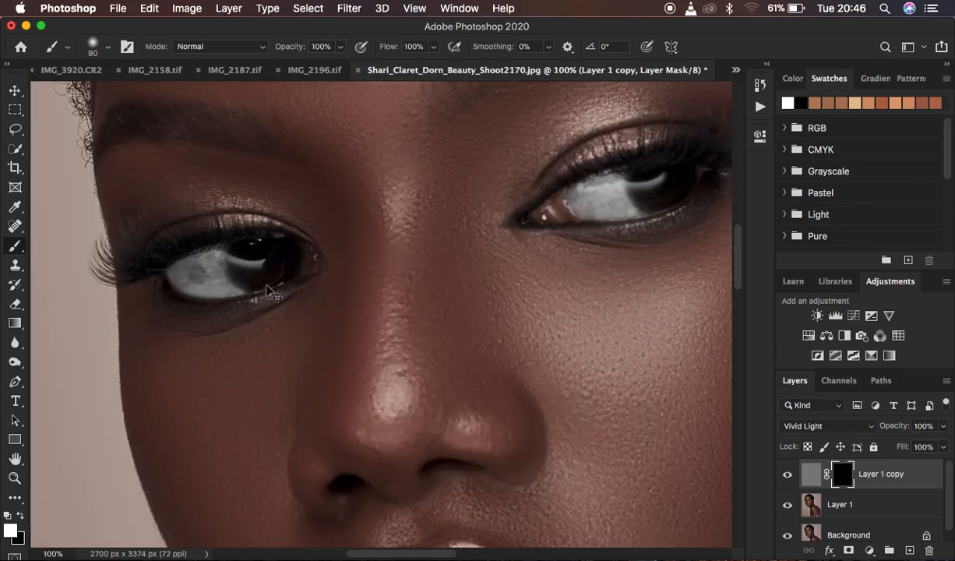
key(super+equal)
scroll(266, 285, left, 5)
mouse_move(133, 222)
mouse_down()
mouse_move(206, 244)
mouse_move(249, 241)
mouse_move(255, 251)
mouse_move(263, 211)
mouse_move(315, 239)
mouse_move(287, 220)
mouse_move(356, 235)
mouse_move(188, 246)
mouse_move(115, 230)
mouse_move(260, 175)
mouse_move(394, 214)
mouse_move(173, 250)
mouse_move(255, 278)
mouse_move(277, 230)
mouse_move(102, 192)
mouse_move(331, 181)
mouse_move(172, 243)
mouse_move(142, 222)
mouse_move(350, 207)
mouse_move(315, 260)
mouse_up()
Paint white on the High Pass mask over the other eye, covering the iris and lashes.
scroll(613, 285, right, 10)
scroll(614, 285, up, 4)
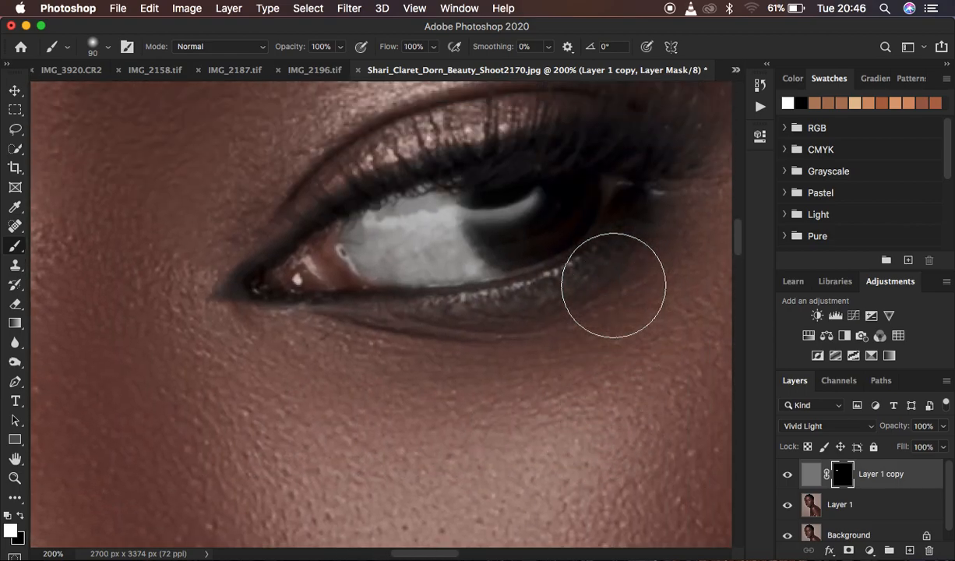
mouse_move(374, 228)
mouse_down()
mouse_move(550, 226)
mouse_move(462, 236)
mouse_move(453, 260)
mouse_move(487, 257)
mouse_move(515, 223)
mouse_move(297, 291)
mouse_move(544, 290)
mouse_move(393, 288)
mouse_move(567, 257)
mouse_move(496, 241)
mouse_move(543, 235)
mouse_move(596, 180)
mouse_move(618, 232)
mouse_move(373, 270)
mouse_move(388, 226)
mouse_move(571, 173)
mouse_move(638, 195)
mouse_move(594, 254)
mouse_move(423, 287)
mouse_move(347, 272)
mouse_move(529, 191)
mouse_move(620, 176)
mouse_move(603, 242)
mouse_move(423, 291)
mouse_move(281, 297)
mouse_move(528, 178)
mouse_move(615, 188)
mouse_move(563, 257)
mouse_move(402, 294)
mouse_move(314, 290)
mouse_move(439, 271)
mouse_move(609, 227)
mouse_move(478, 246)
mouse_move(357, 298)
mouse_move(653, 182)
mouse_up()
Compare both eyes at 100% with the masked High Pass layer hidden and shown, and review the whole portrait.
key(super+minus)
key(super+minus)
key(super+minus)
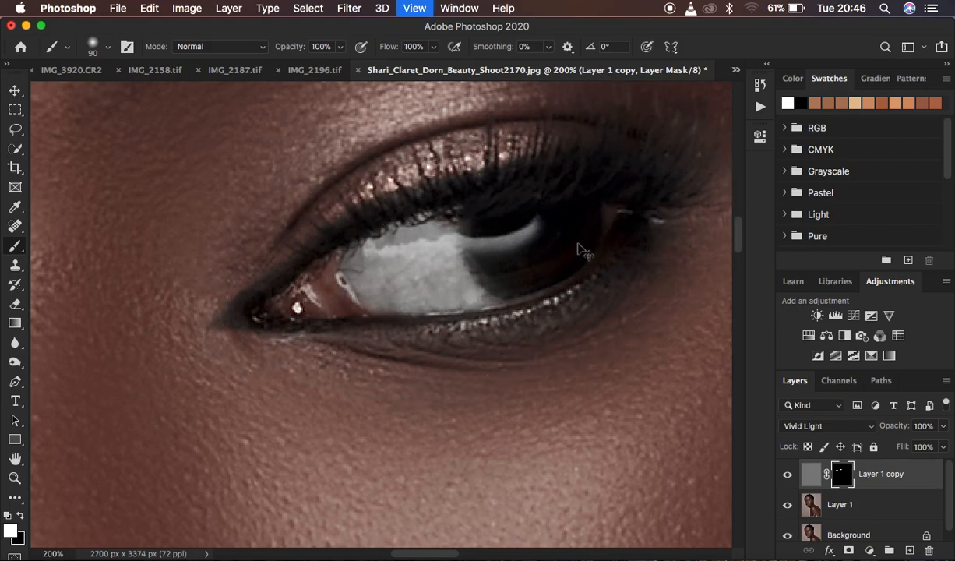
key(super+plus)
key(super+plus)
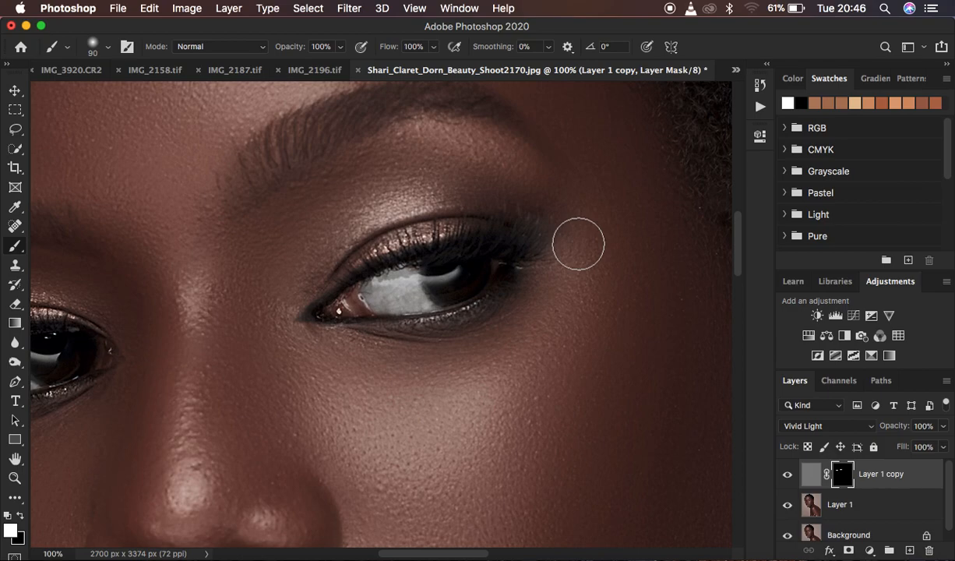
scroll(578, 244, left, 6)
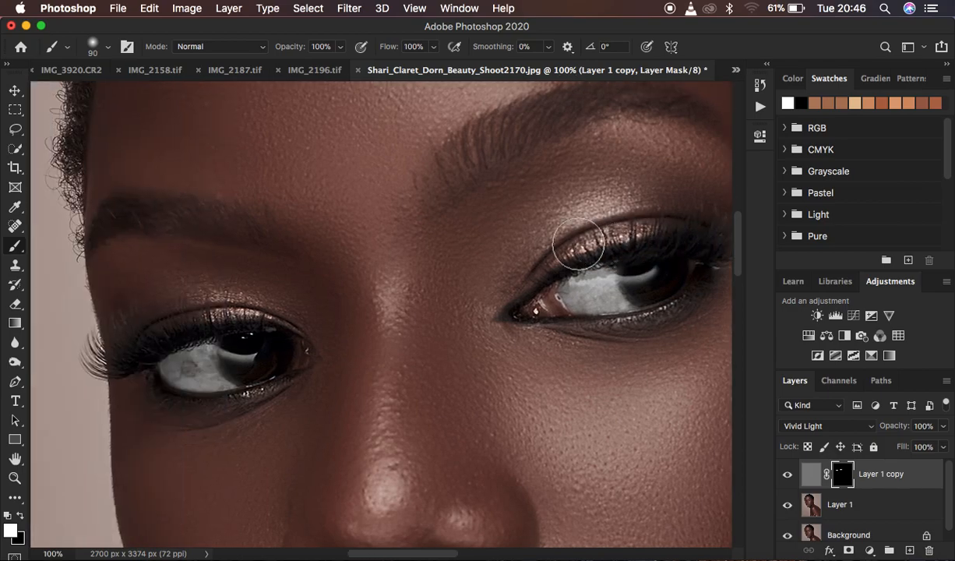
click(786, 475)
click(786, 476)
click(786, 475)
click(787, 475)
click(786, 475)
click(786, 475)
click(786, 475)
click(787, 475)
click(786, 475)
click(787, 475)
click(787, 475)
click(787, 475)
key(super+minus)
key(super+minus)
key(super+minus)
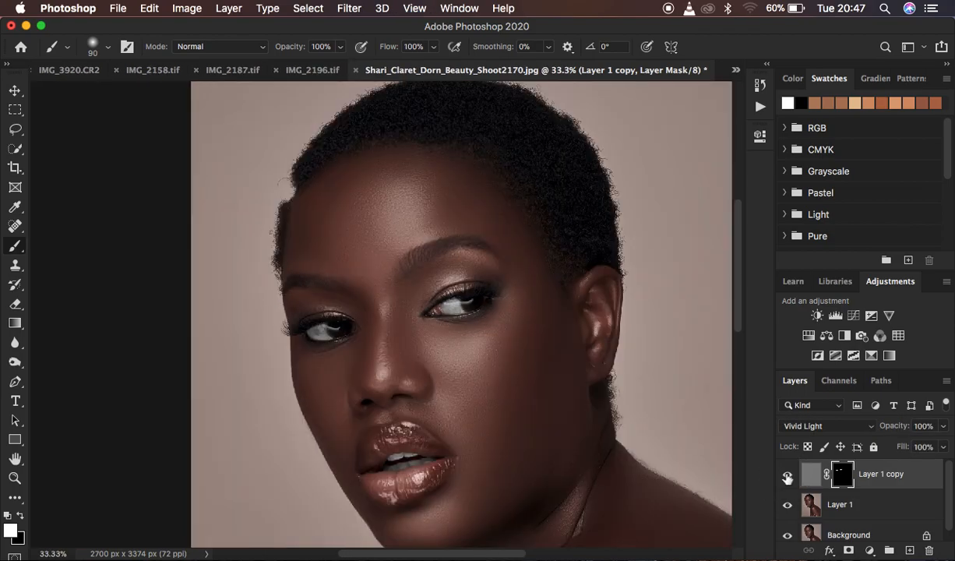
key(super+minus)
key(super+minus)
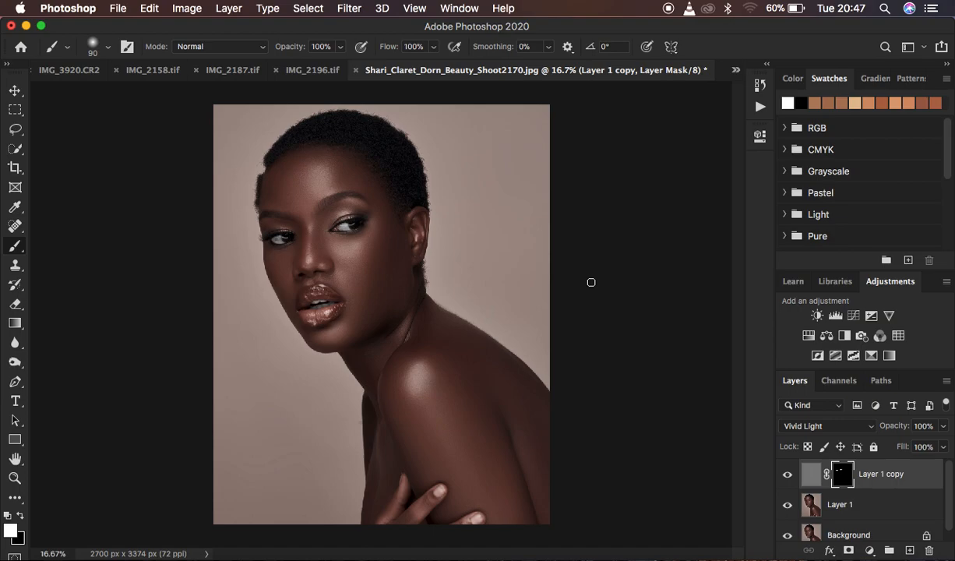
Set up an Export As in JPG format with Bicubic Sharper resampling and an embedded color profile.
click(117, 9)
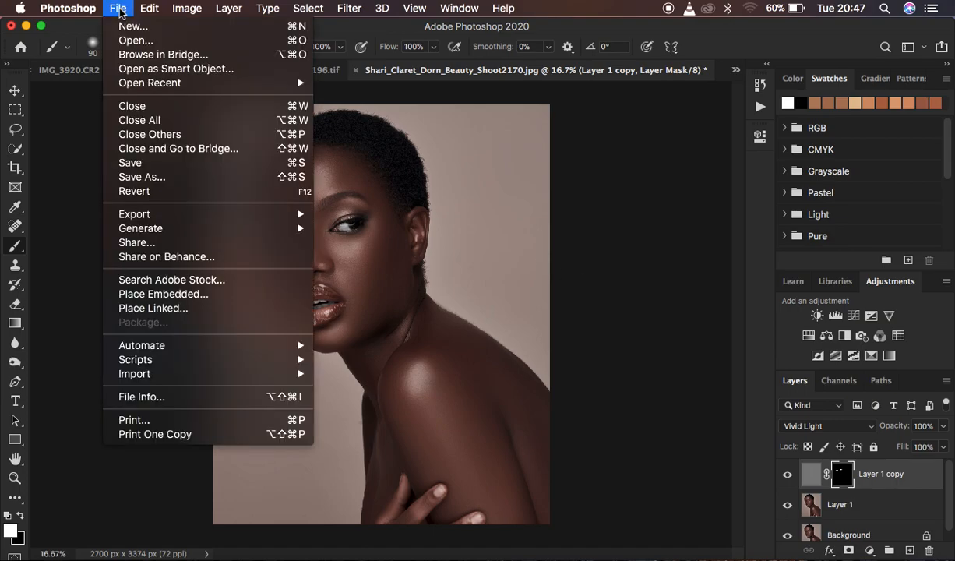
mouse_move(173, 215)
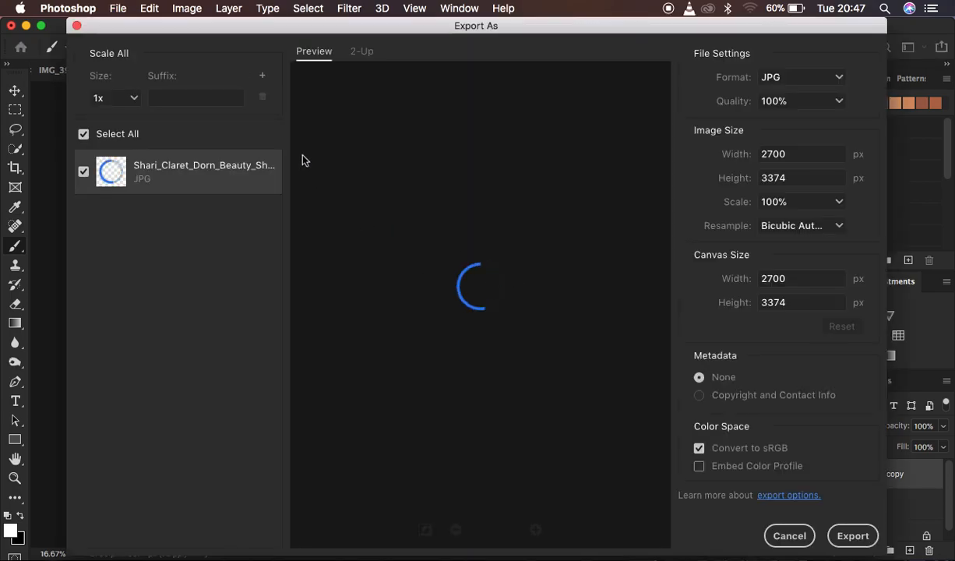
click(789, 80)
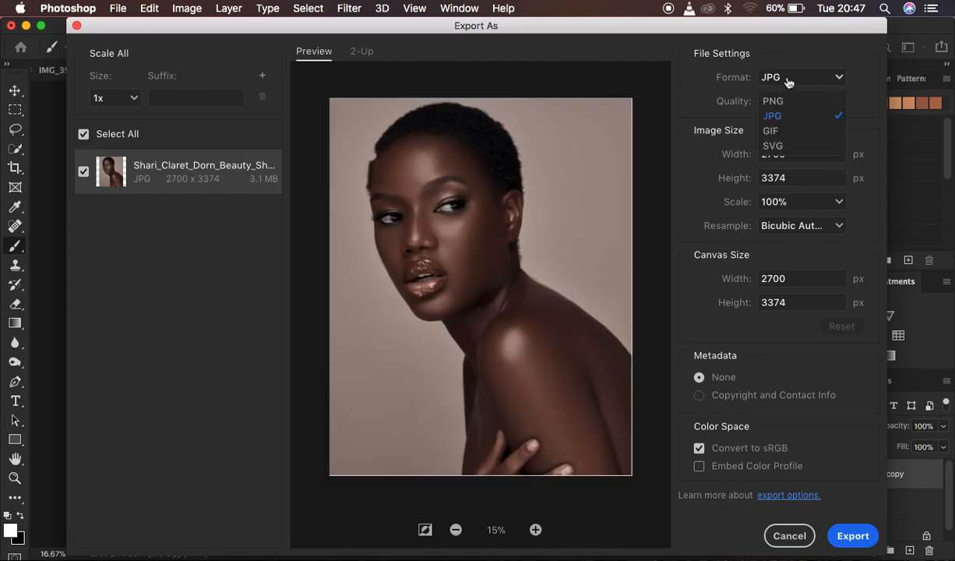
click(787, 117)
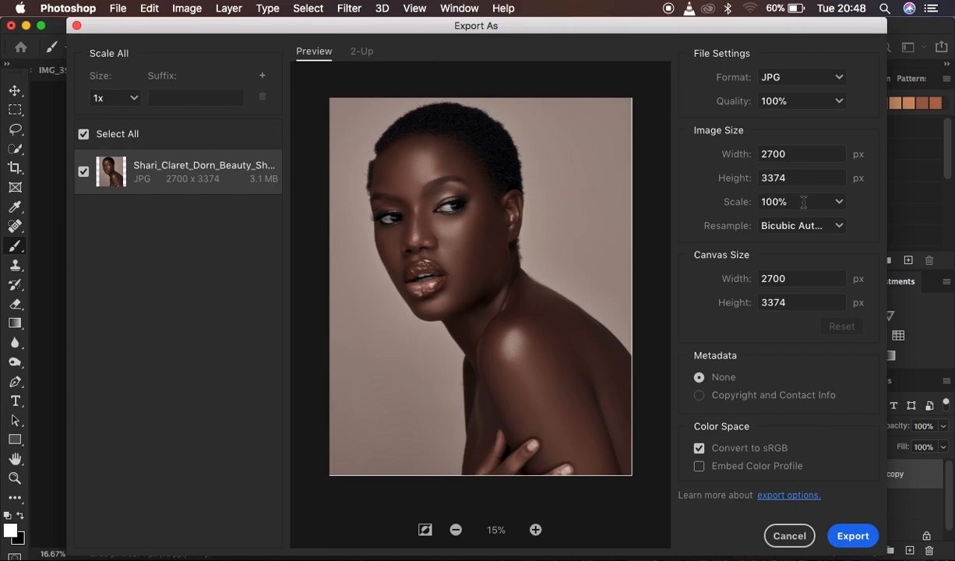
click(795, 227)
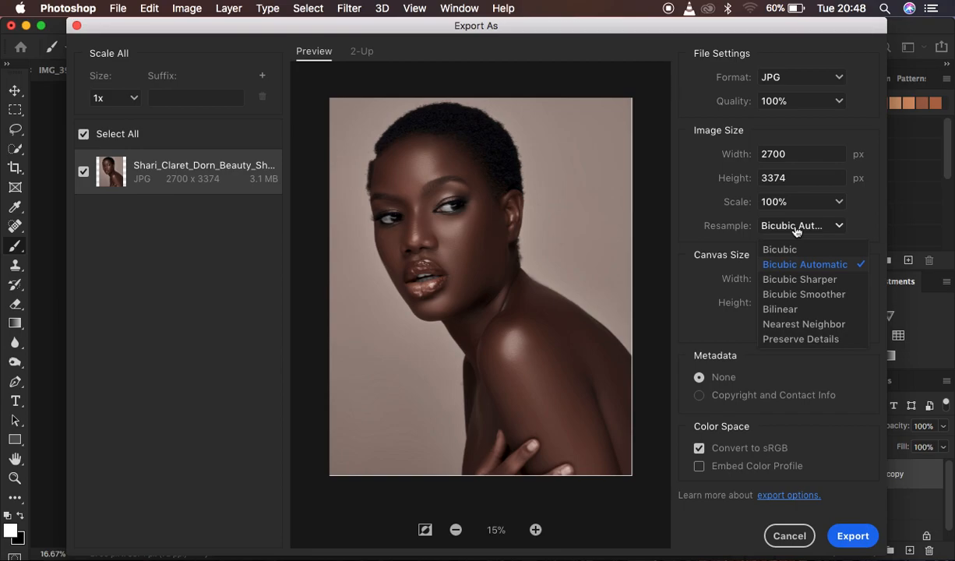
click(802, 279)
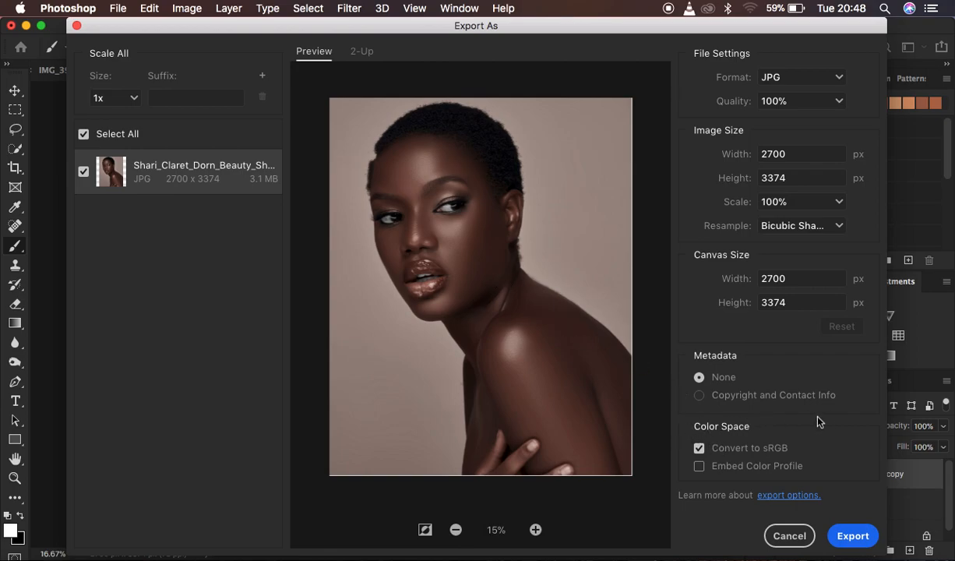
click(698, 464)
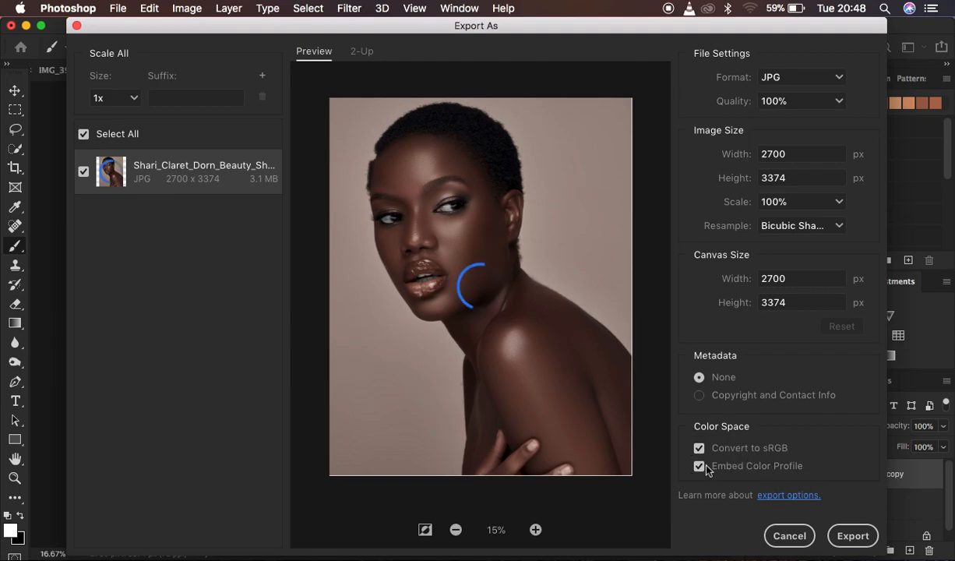
Export the image to the Desktop under the file name "insta portrait".
click(845, 538)
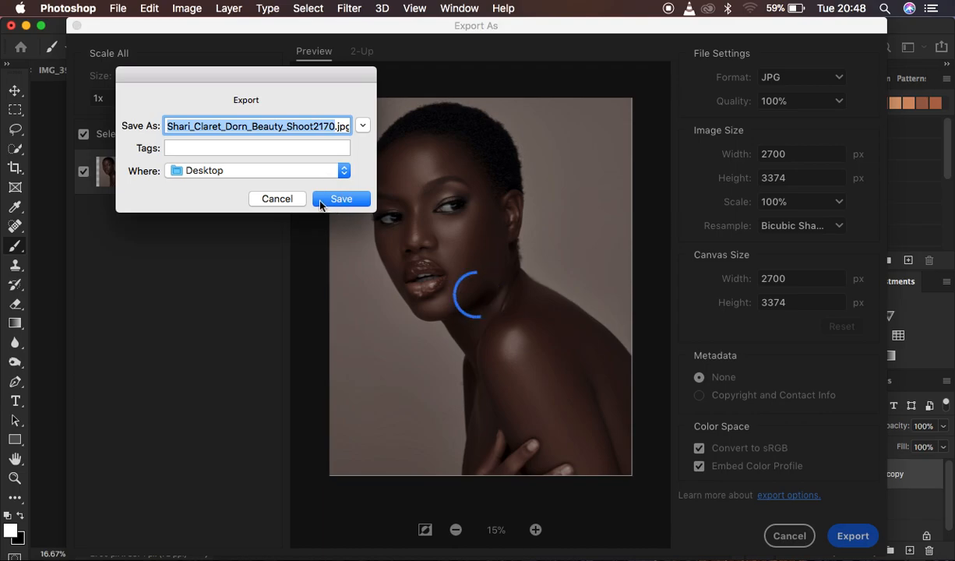
text(insta)
text( pd)
text(rtarait)
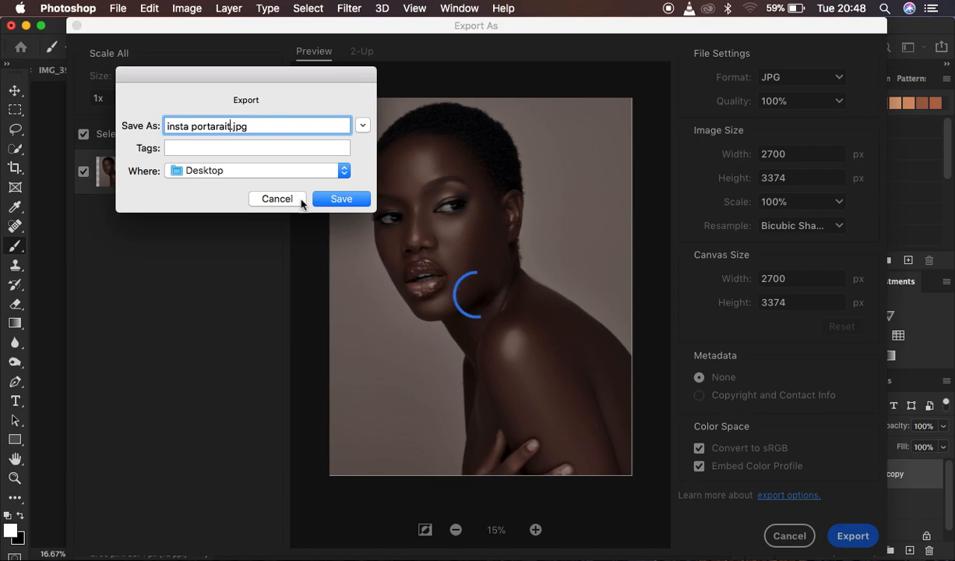
key(BackSpace)
key(BackSpace)
key(BackSpace)
text(t)
click(340, 199)
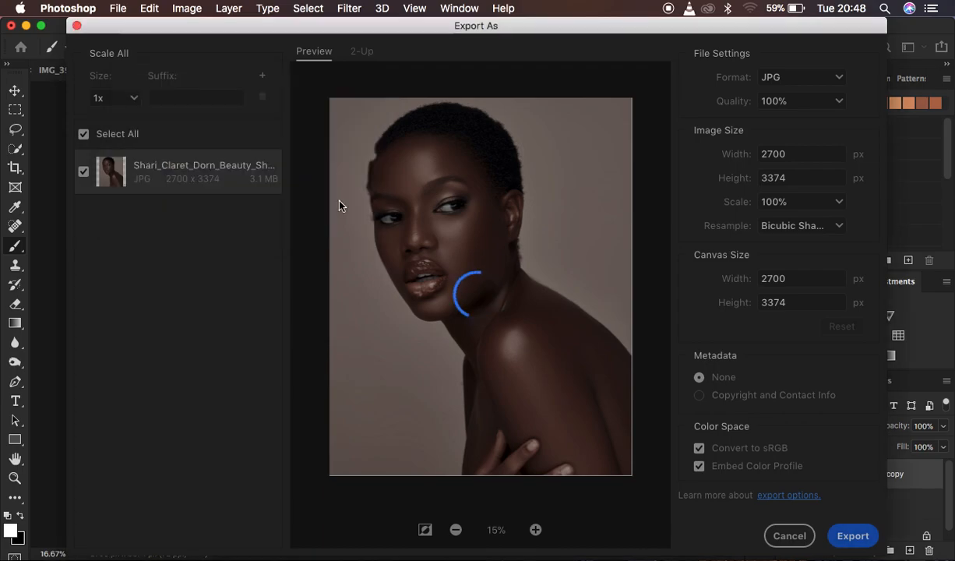